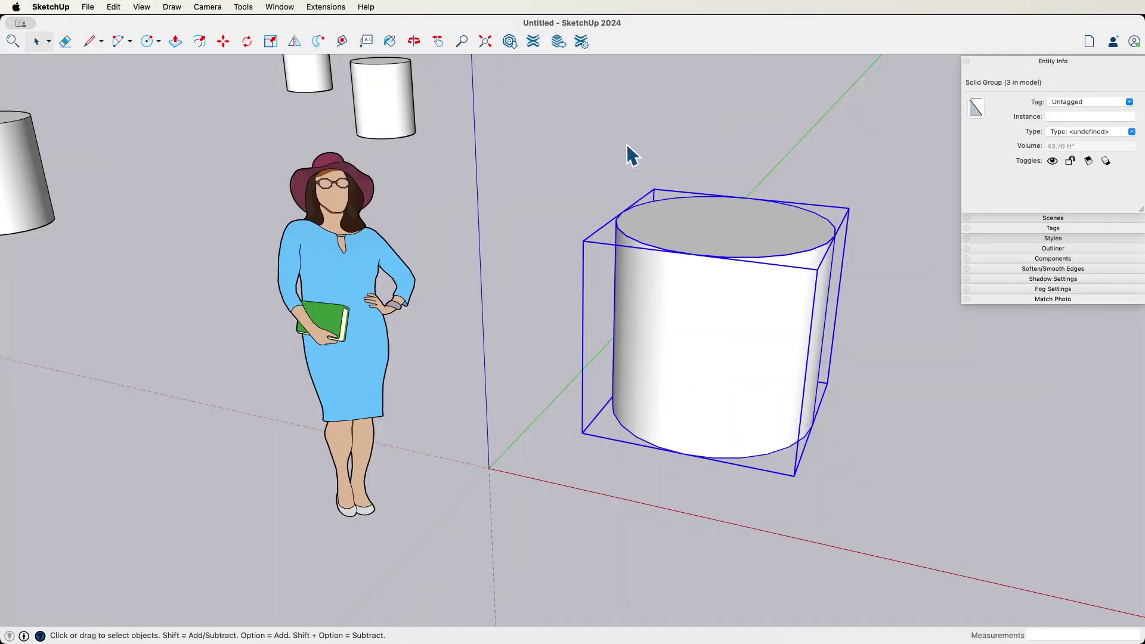
- Inspect the bounding box of the selected cylinder group from several angles
{"action": "middle_click_drag", "start_coordinate": [979, 365], "coordinate": [436, 289]}
{"action": "middle_click_drag", "start_coordinate": [720, 409], "coordinate": [698, 233]}
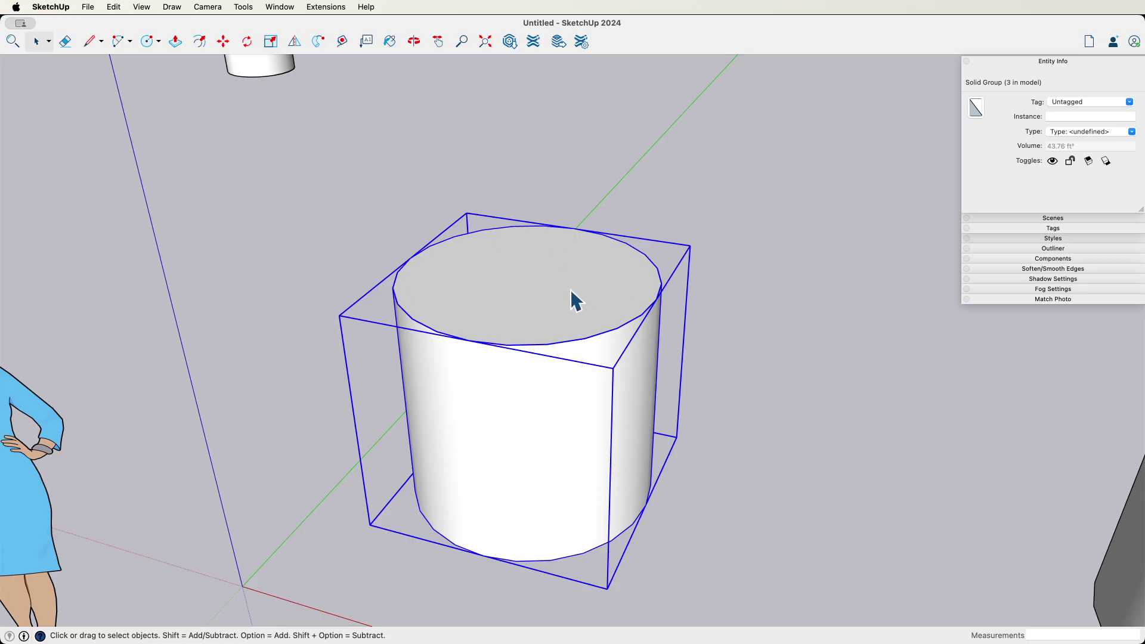
{"action": "middle_click_drag", "start_coordinate": [643, 269], "coordinate": [603, 585]}
{"action": "middle_click_drag", "start_coordinate": [407, 523], "coordinate": [548, 374]}
{"action": "middle_click_drag", "start_coordinate": [634, 500], "coordinate": [444, 486]}
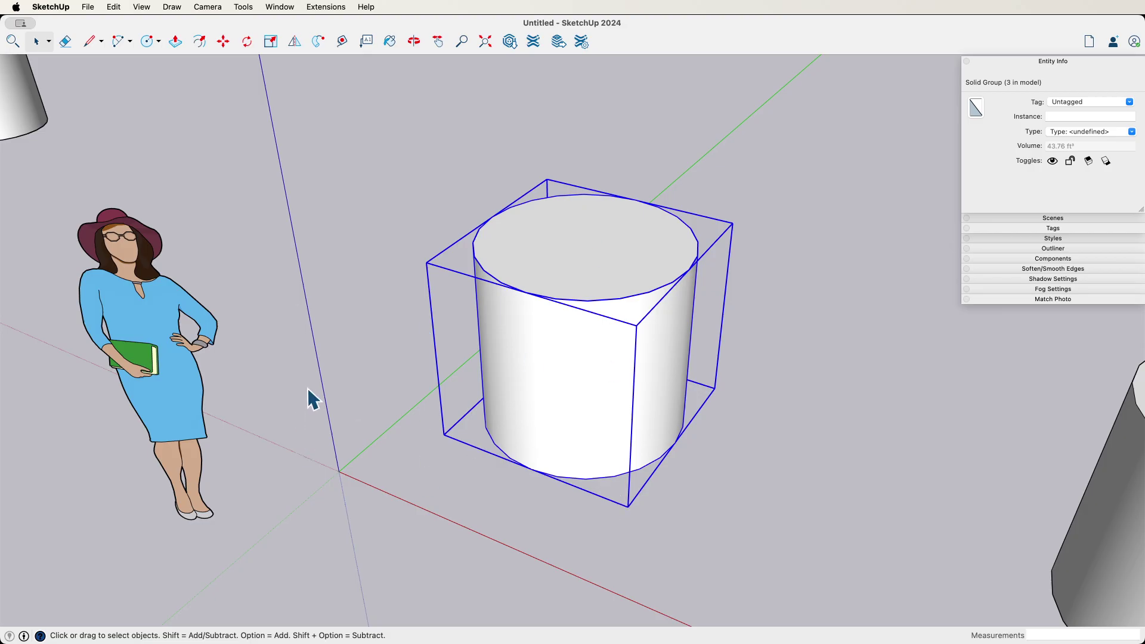
- Group the five loose cylinders behind the figure and inspect the bounding box of the group
{"action": "middle_click_drag", "start_coordinate": [314, 389], "coordinate": [733, 130]}
{"action": "left_click_drag", "start_coordinate": [153, 303], "coordinate": [155, 302]}
{"action": "right_click", "coordinate": [499, 283]}
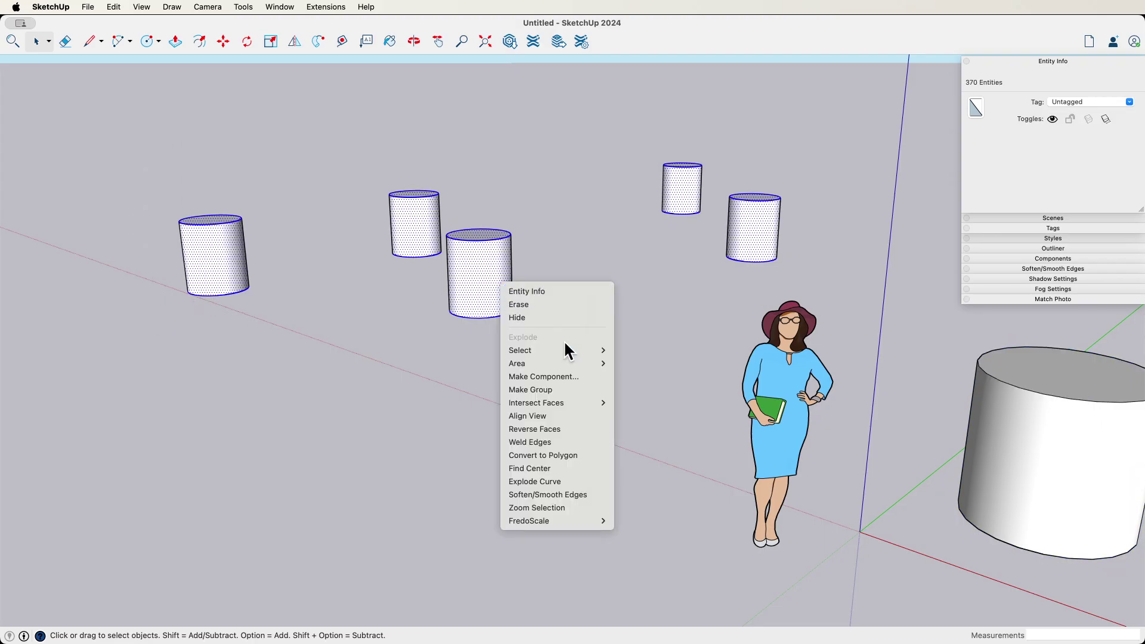
{"action": "left_click", "coordinate": [578, 388]}
{"action": "middle_click_drag", "start_coordinate": [416, 252], "coordinate": [578, 511]}
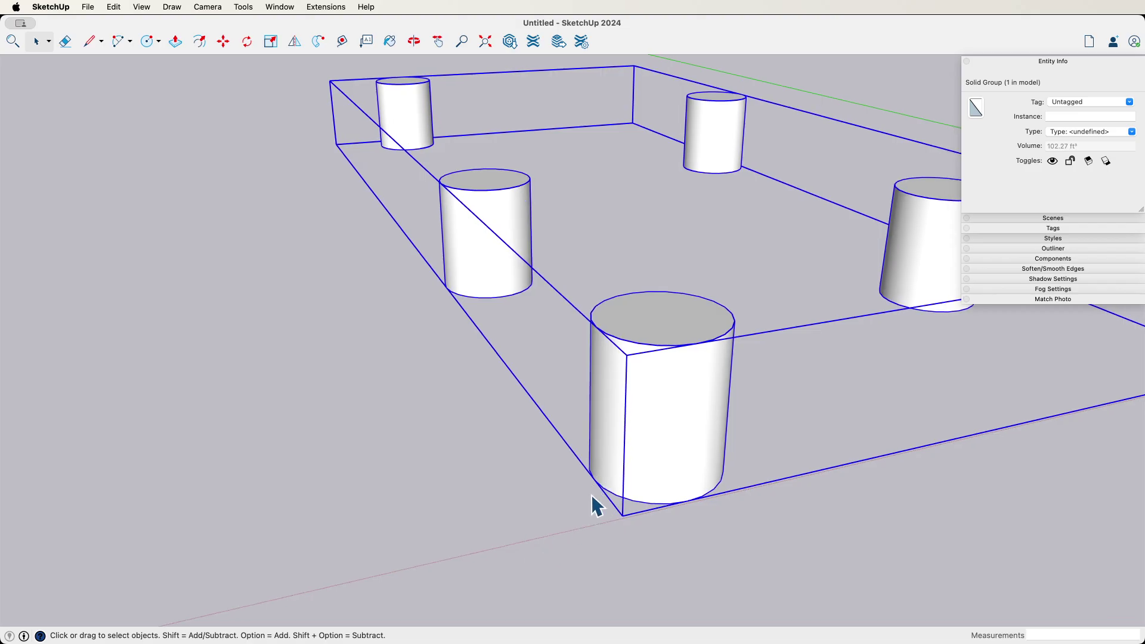
{"action": "middle_click_drag", "start_coordinate": [440, 261], "coordinate": [91, 450]}
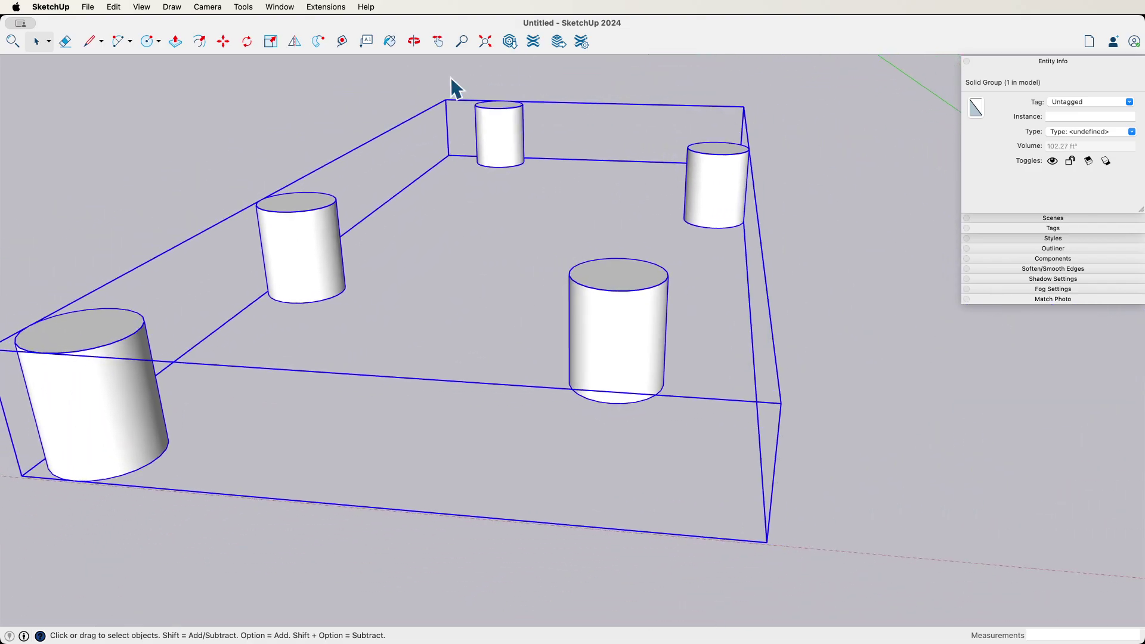
- Group the eight loose cylinders behind the axes together with the human figure
{"action": "scroll", "coordinate": [585, 280], "scroll_direction": "down", "scroll_amount": 5}
{"action": "scroll", "coordinate": [656, 285], "scroll_direction": "down", "scroll_amount": 2}
{"action": "middle_click_drag", "start_coordinate": [656, 285], "coordinate": [663, 248]}
{"action": "left_click", "coordinate": [663, 248]}
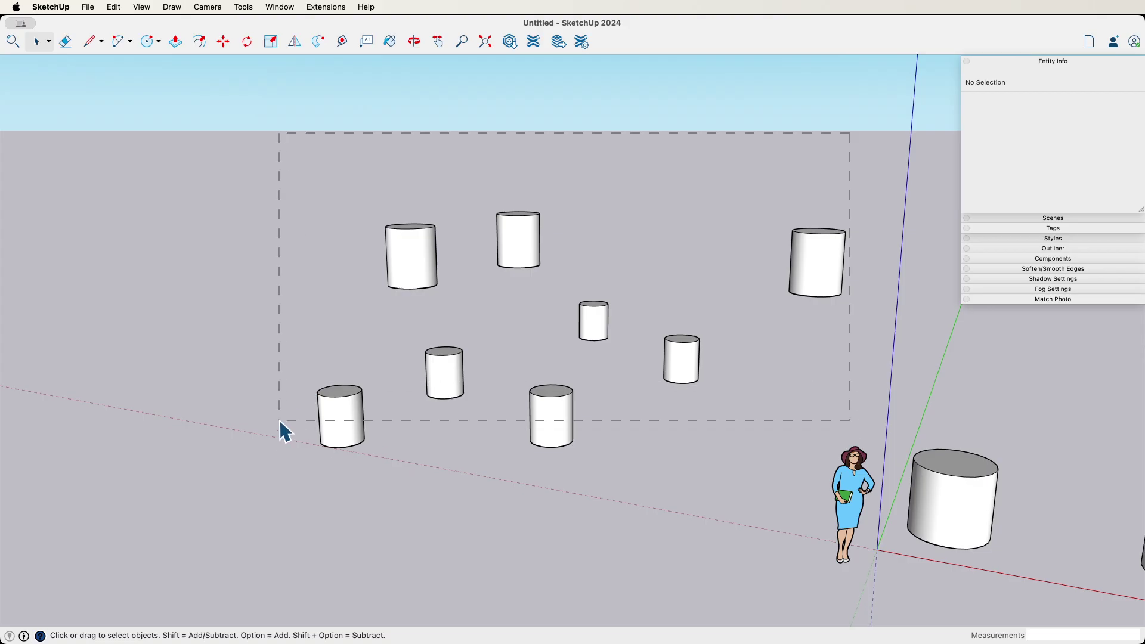
{"action": "left_click_drag", "start_coordinate": [240, 501], "coordinate": [205, 480]}
{"action": "middle_click_drag", "start_coordinate": [585, 485], "coordinate": [747, 469]}
{"action": "right_click", "coordinate": [748, 471]}
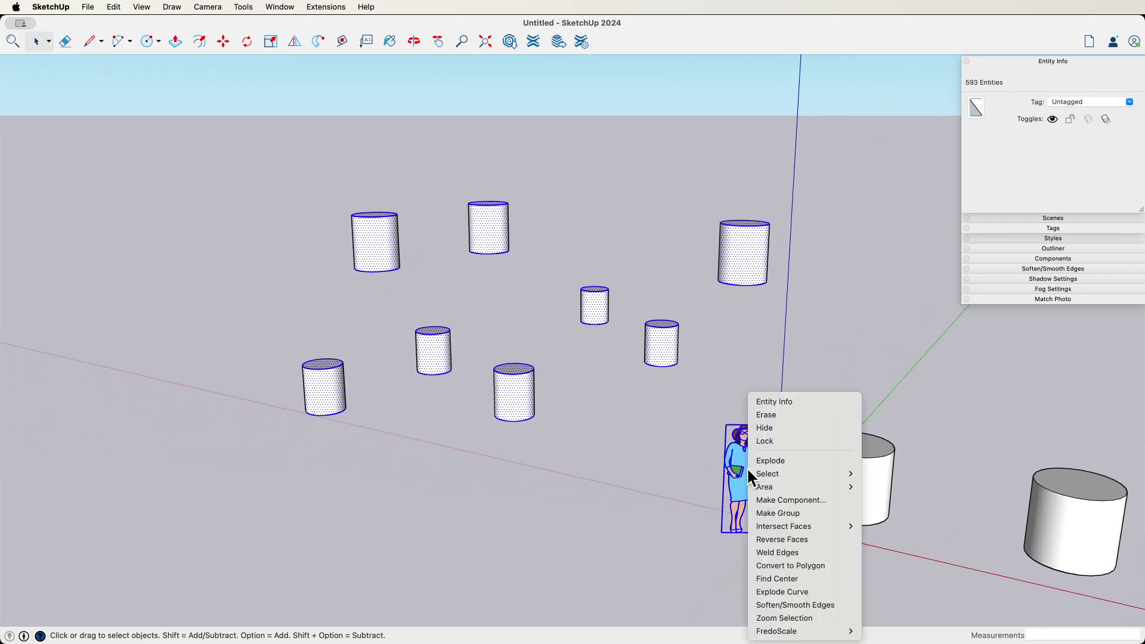
{"action": "left_click", "coordinate": [775, 513]}
{"action": "middle_click_drag", "start_coordinate": [767, 513], "coordinate": [745, 399]}
{"action": "middle_click_drag", "start_coordinate": [644, 406], "coordinate": [646, 344]}
- Open the cylinder group with the oversized, stretched bounding box for editing
{"action": "left_click", "coordinate": [782, 256]}
{"action": "left_click", "coordinate": [632, 327]}
{"action": "scroll", "coordinate": [718, 299], "scroll_direction": "up", "scroll_amount": 10}
{"action": "scroll", "coordinate": [680, 313], "scroll_direction": "down", "scroll_amount": 5}
{"action": "middle_click_drag", "start_coordinate": [621, 389], "coordinate": [859, 337]}
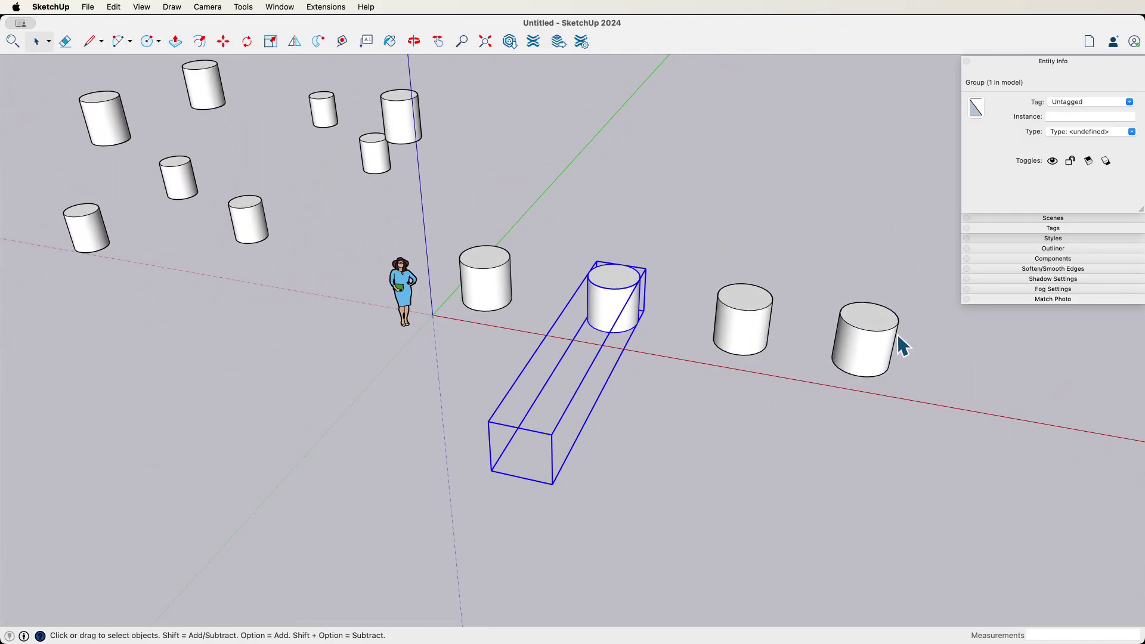
{"action": "middle_click_drag", "start_coordinate": [779, 271], "coordinate": [716, 238]}
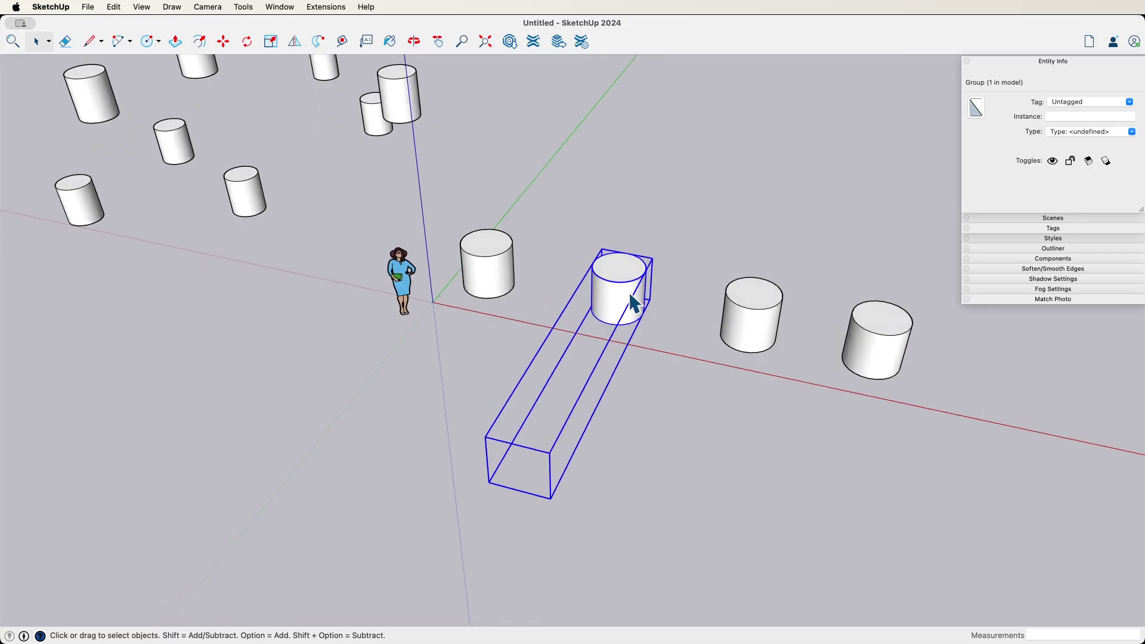
{"action": "middle_click_drag", "start_coordinate": [626, 304], "coordinate": [617, 280]}
{"action": "scroll", "coordinate": [747, 331], "scroll_direction": "up", "scroll_amount": 4}
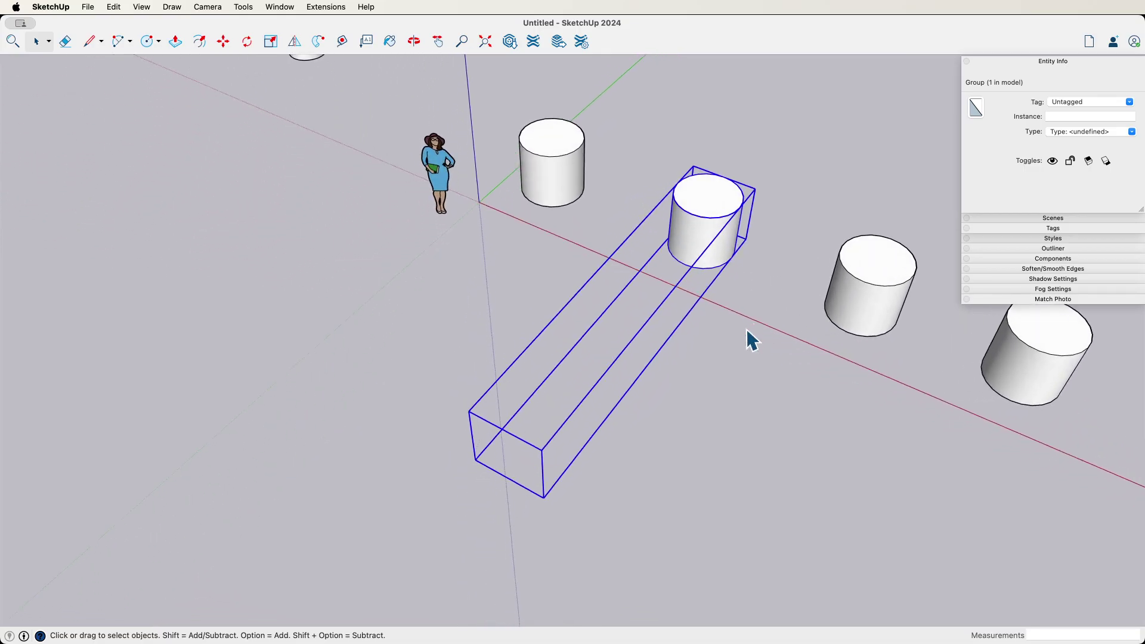
{"action": "middle_click_drag", "start_coordinate": [746, 330], "coordinate": [588, 292]}
{"action": "left_click", "coordinate": [643, 346]}
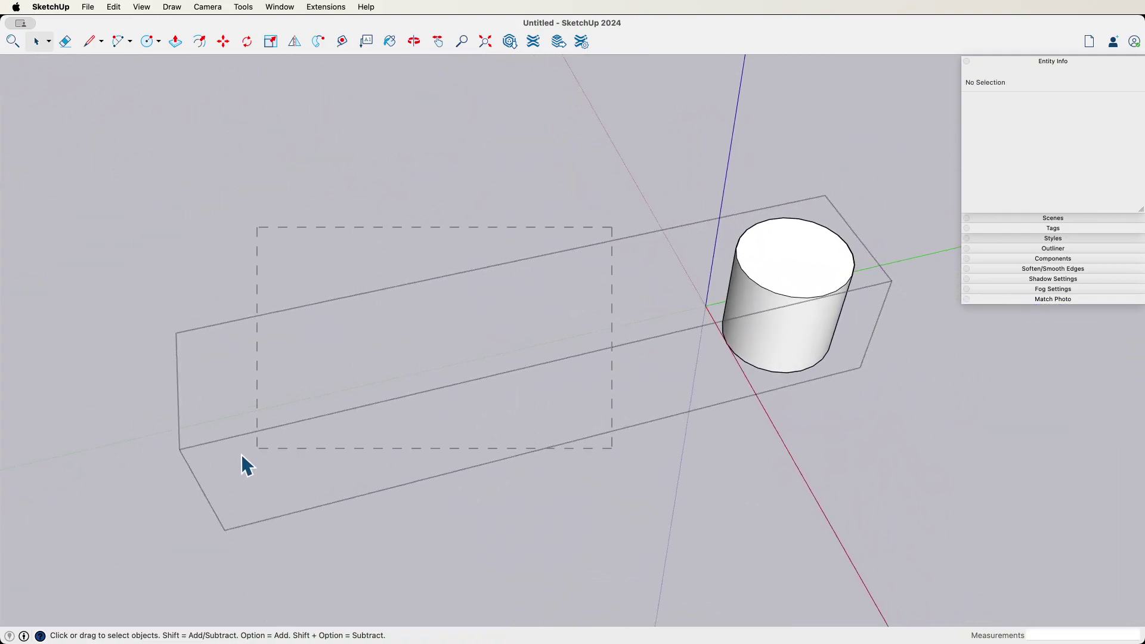
- Examine the inside of the open group for stray geometry that could account for its long bounding box
{"action": "middle_click_drag", "start_coordinate": [102, 581], "coordinate": [155, 203]}
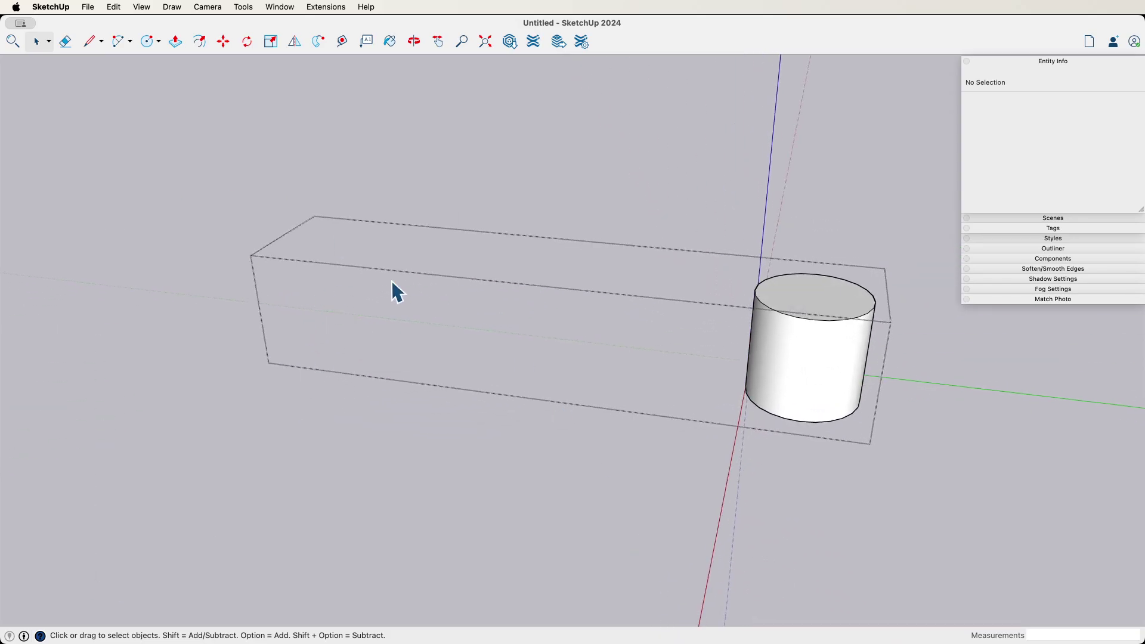
{"action": "middle_click_drag", "start_coordinate": [481, 280], "coordinate": [805, 245]}
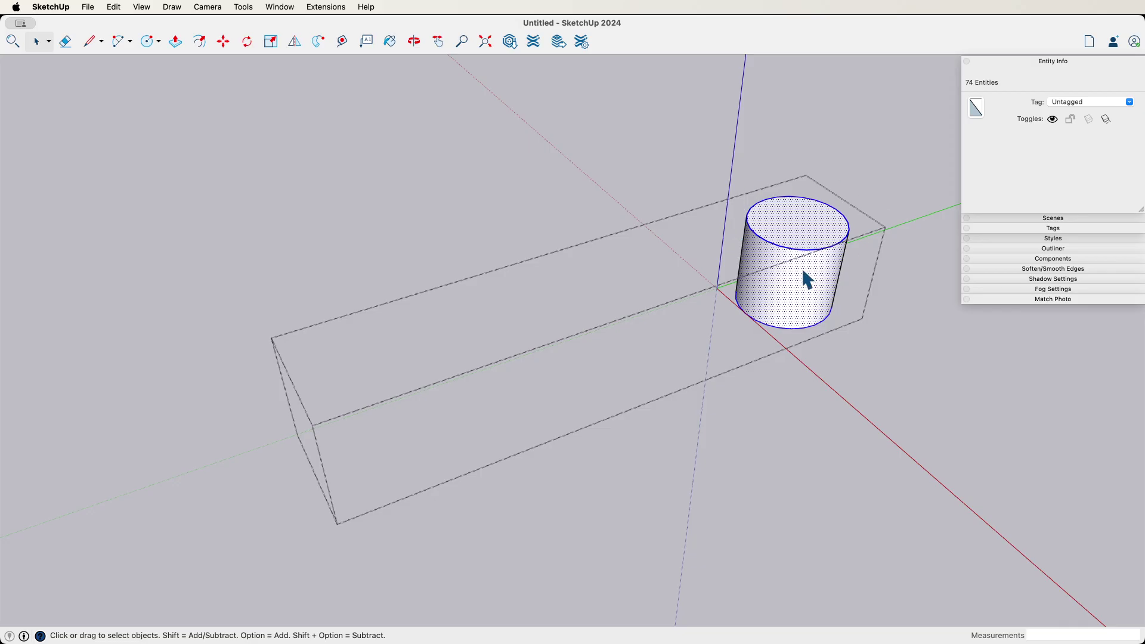
{"action": "middle_click_drag", "start_coordinate": [818, 244], "coordinate": [672, 314]}
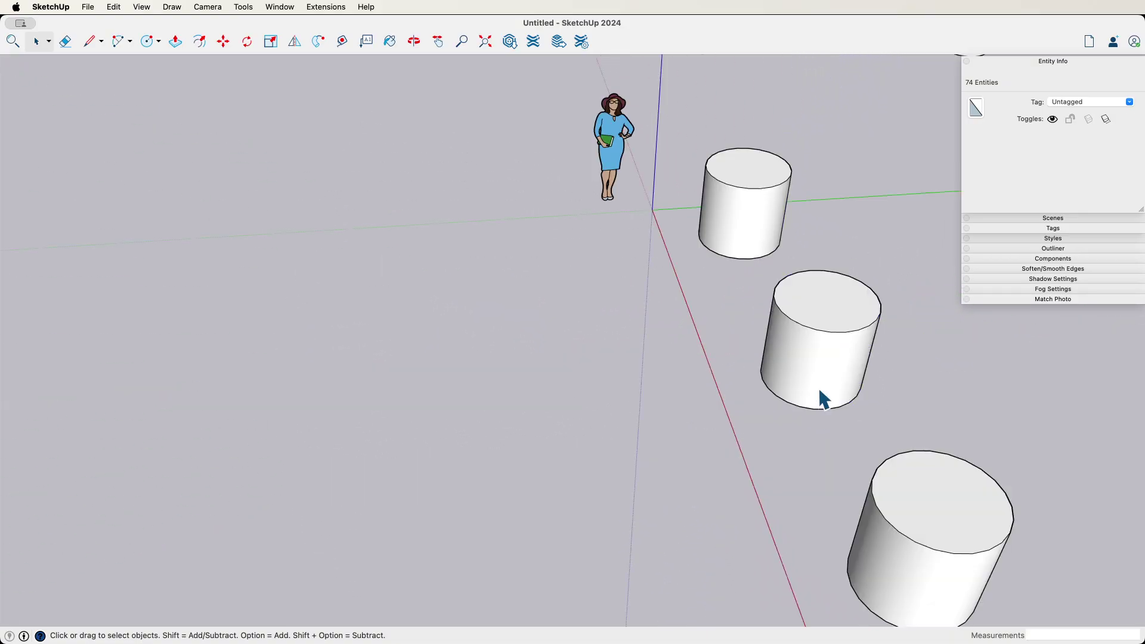
{"action": "double_click", "coordinate": [789, 323]}
{"action": "middle_click_drag", "start_coordinate": [789, 323], "coordinate": [447, 436]}
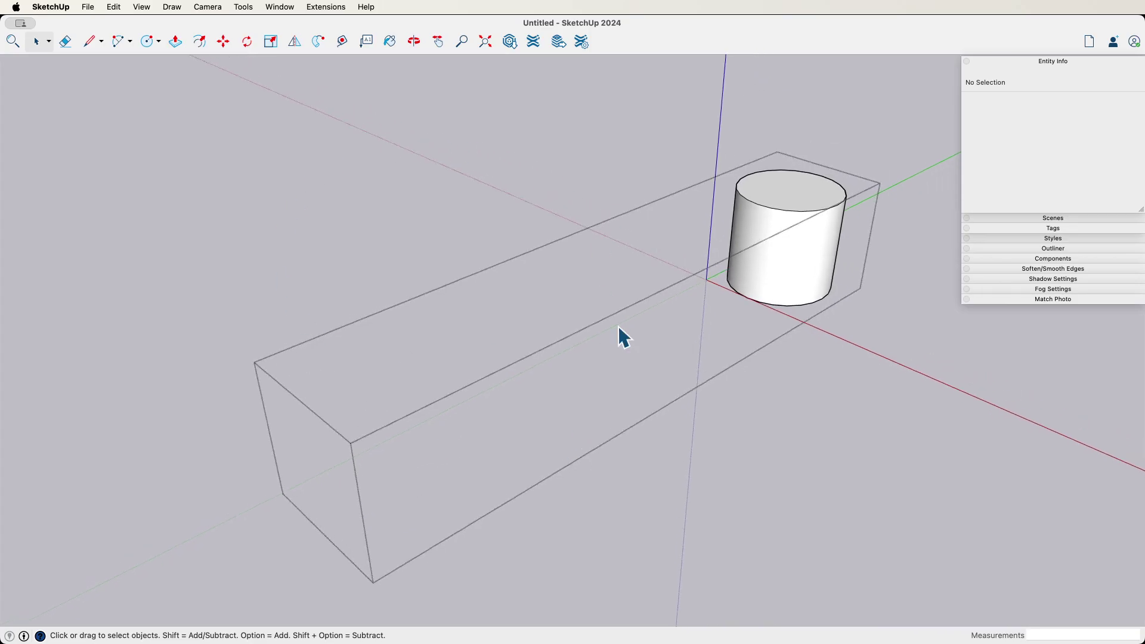
{"action": "middle_click_drag", "start_coordinate": [646, 304], "coordinate": [657, 177]}
{"action": "middle_click_drag", "start_coordinate": [718, 204], "coordinate": [483, 484]}
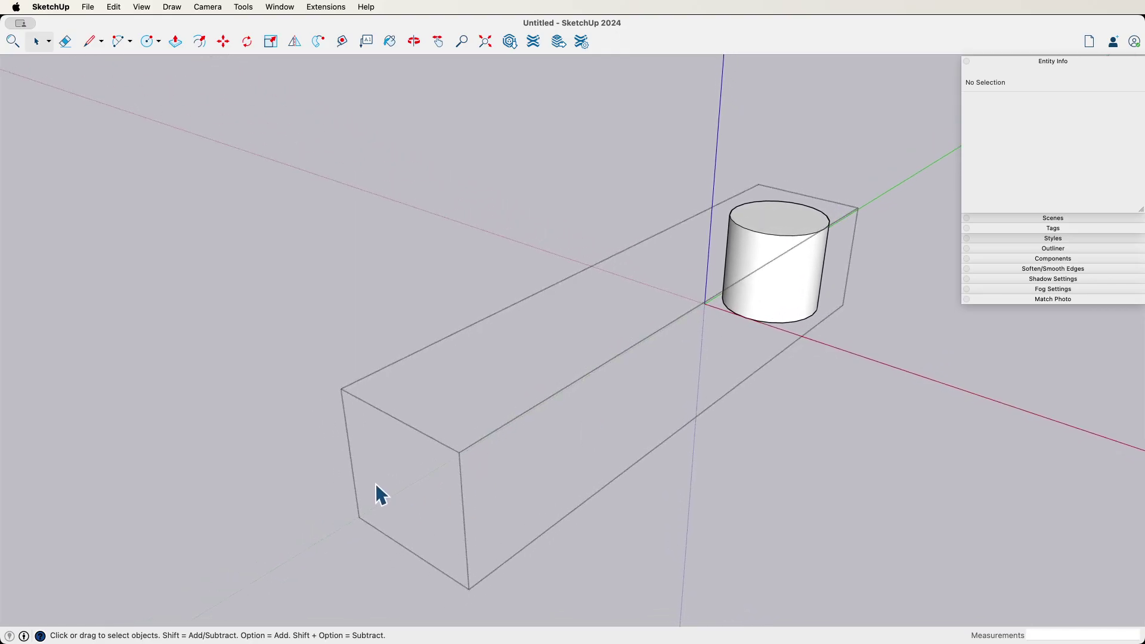
{"action": "middle_click_drag", "start_coordinate": [802, 263], "coordinate": [756, 182]}
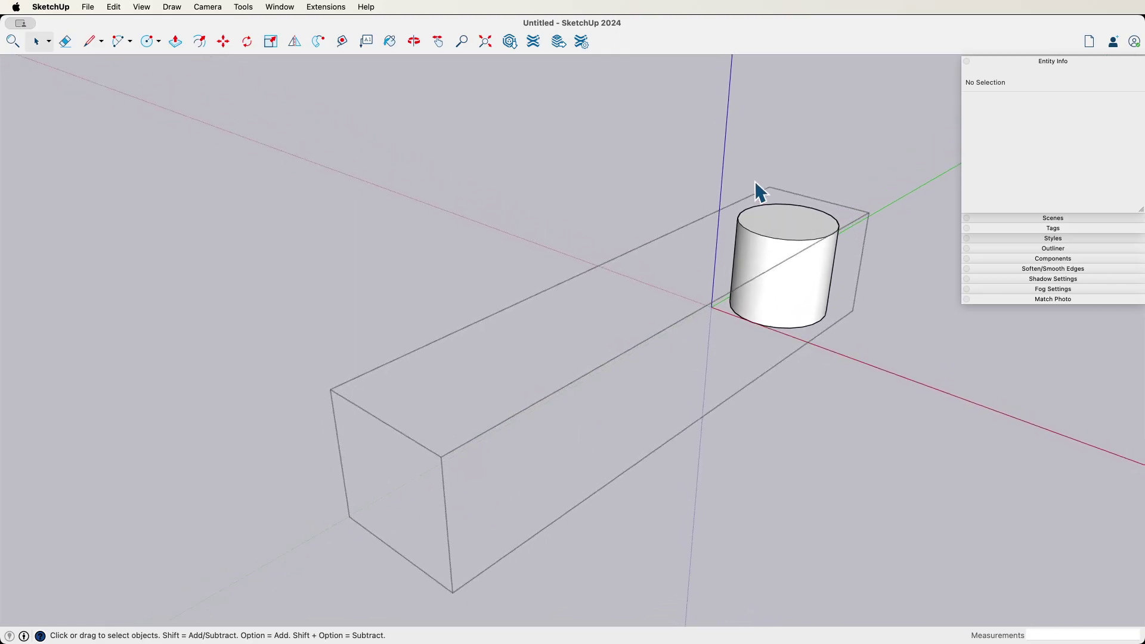
{"action": "middle_click_drag", "start_coordinate": [669, 391], "coordinate": [803, 250]}
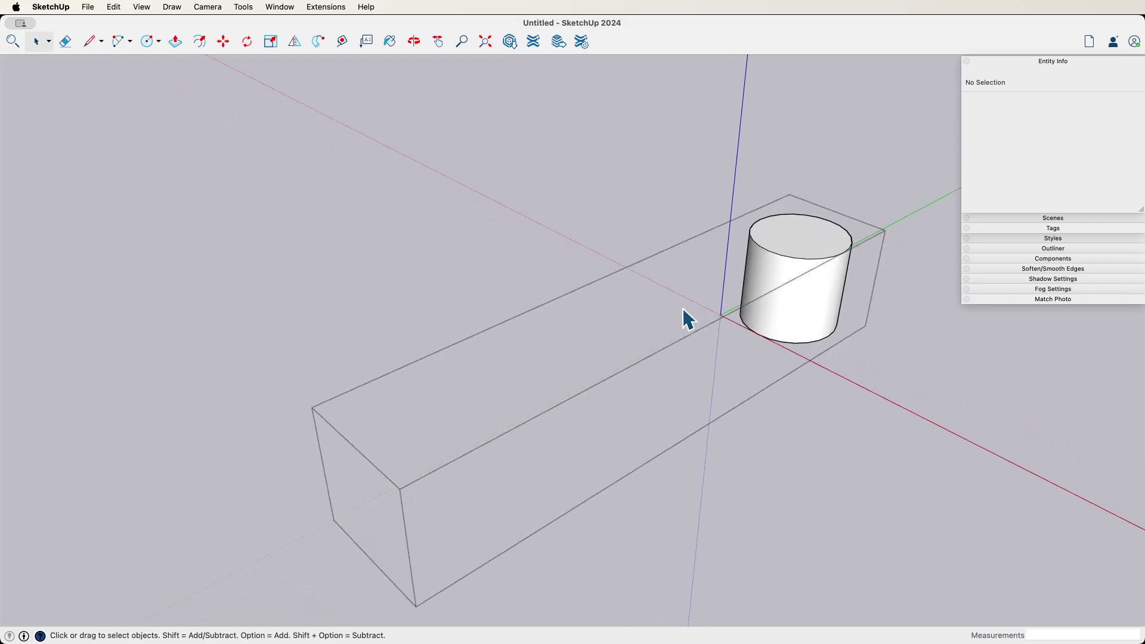
{"action": "middle_click_drag", "start_coordinate": [691, 316], "coordinate": [740, 286]}
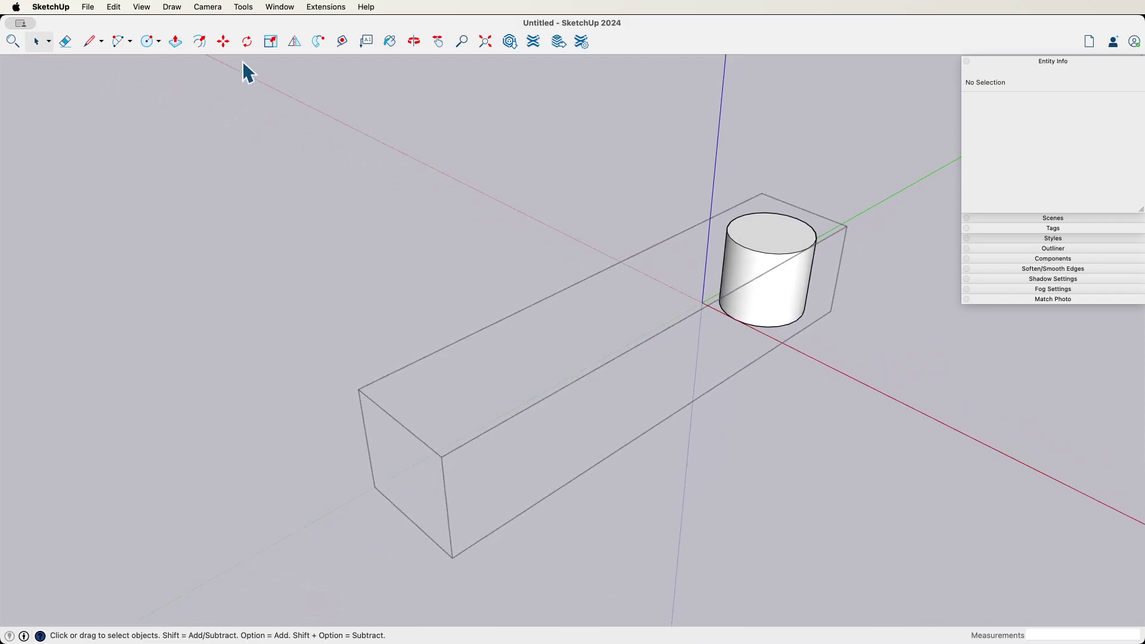
- Show Hidden Geometry and delete the hidden edge running out from the base of the cylinder
{"action": "left_click", "coordinate": [143, 7]}
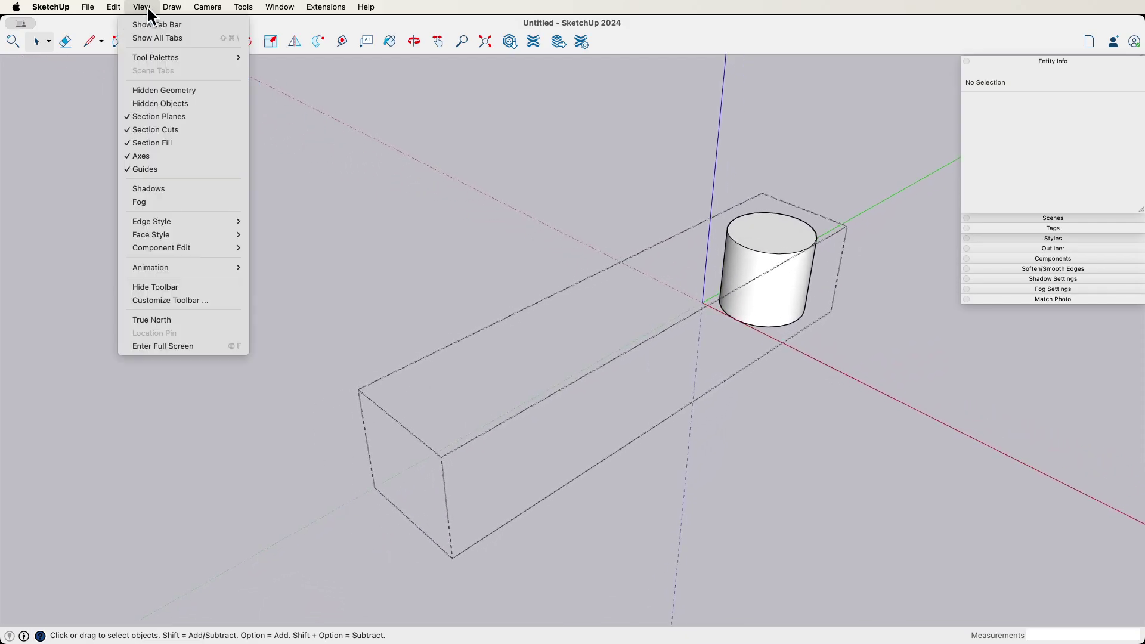
{"action": "left_click", "coordinate": [171, 91]}
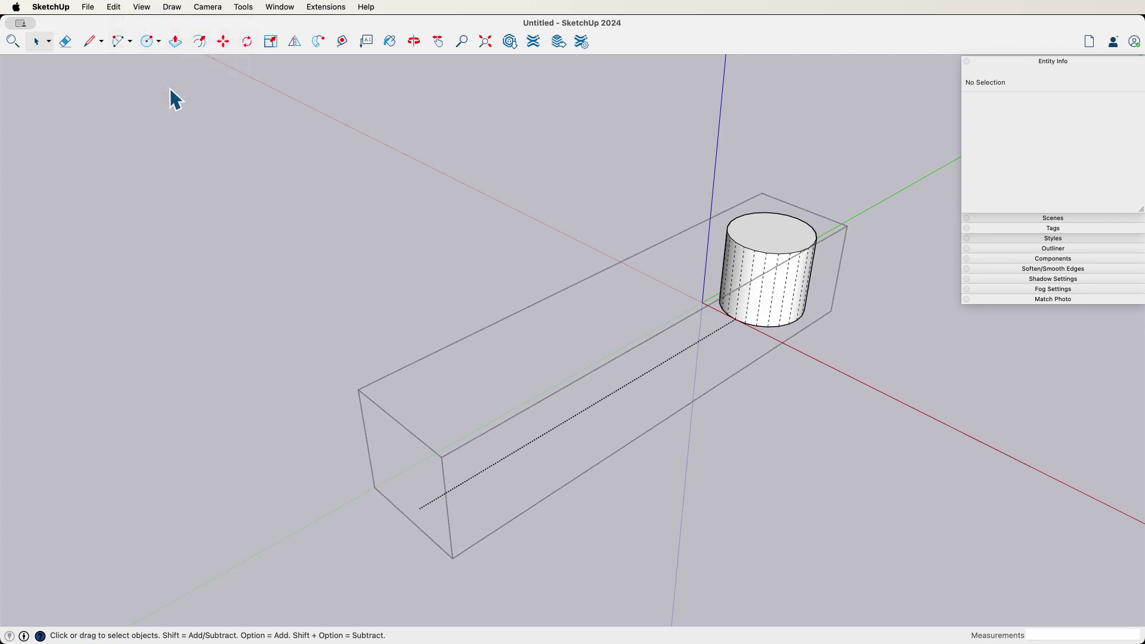
{"action": "middle_click_drag", "start_coordinate": [491, 456], "coordinate": [744, 341]}
{"action": "left_click", "coordinate": [478, 457]}
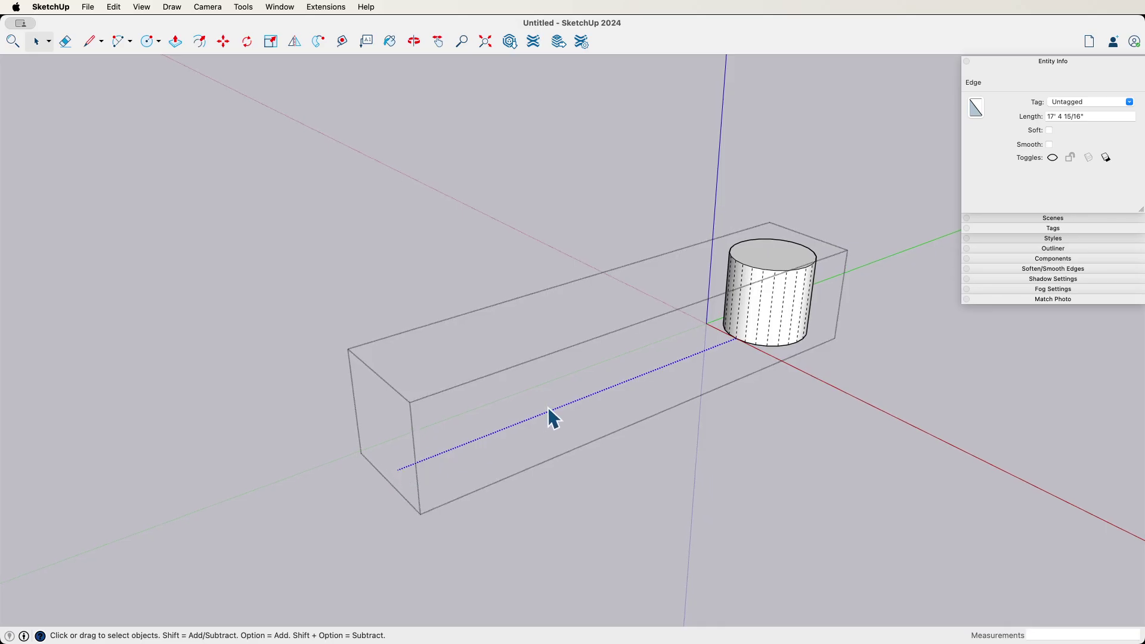
{"action": "middle_click_drag", "start_coordinate": [549, 407], "coordinate": [555, 415]}
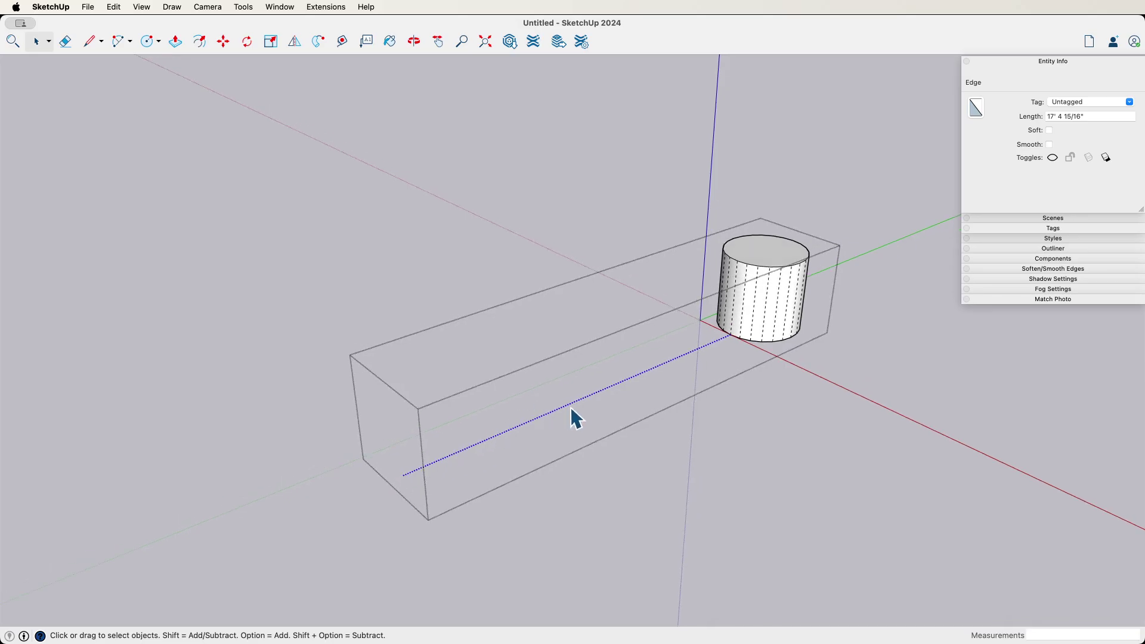
{"action": "key", "text": "Delete"}
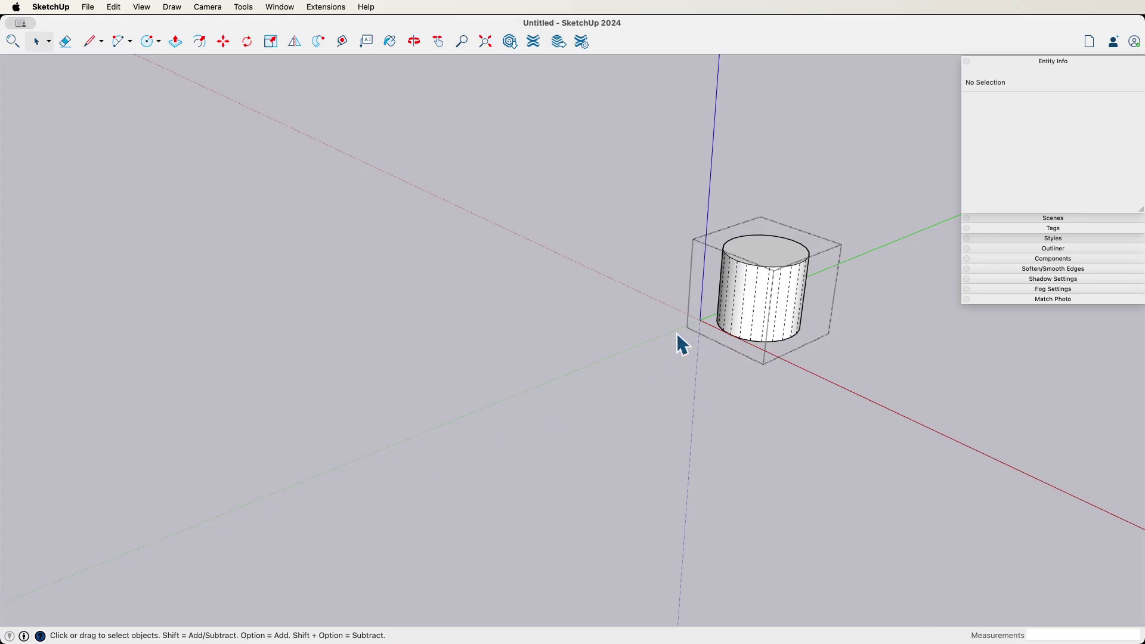
{"action": "middle_click_drag", "start_coordinate": [738, 310], "coordinate": [593, 220]}
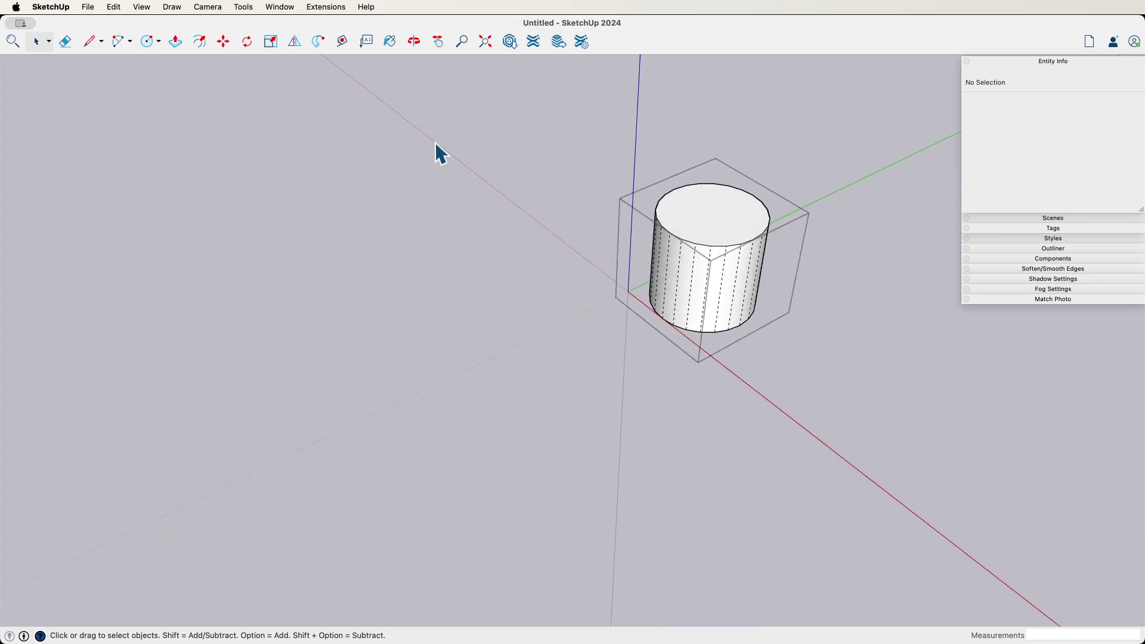
- Turn off the Hidden Geometry display and close the cylinder group
{"action": "left_click", "coordinate": [141, 8]}
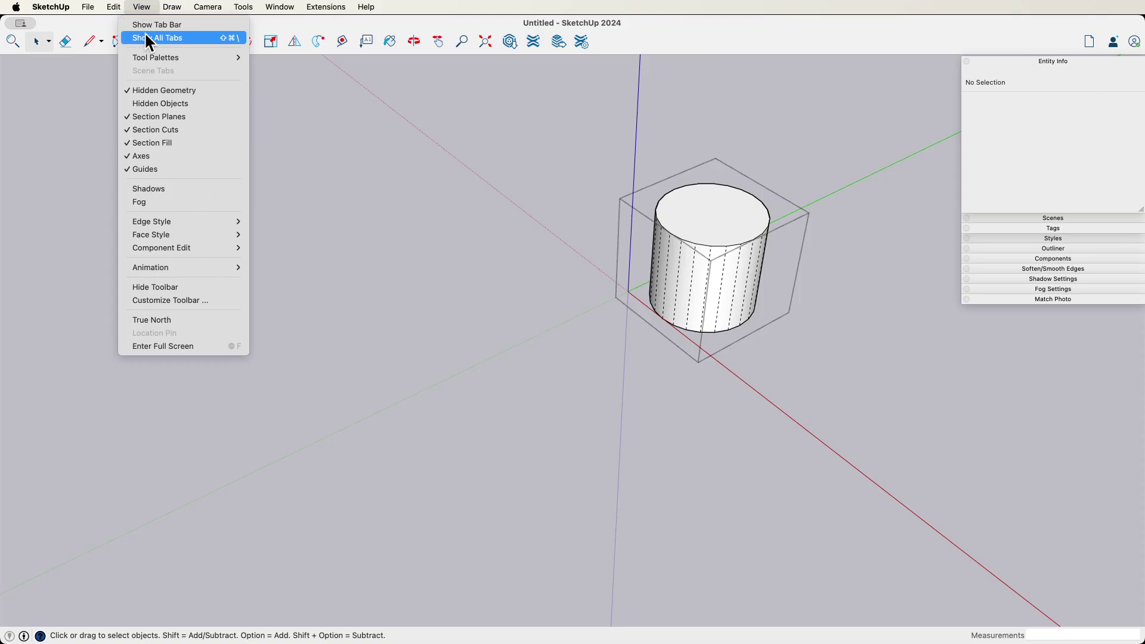
{"action": "left_click", "coordinate": [159, 88]}
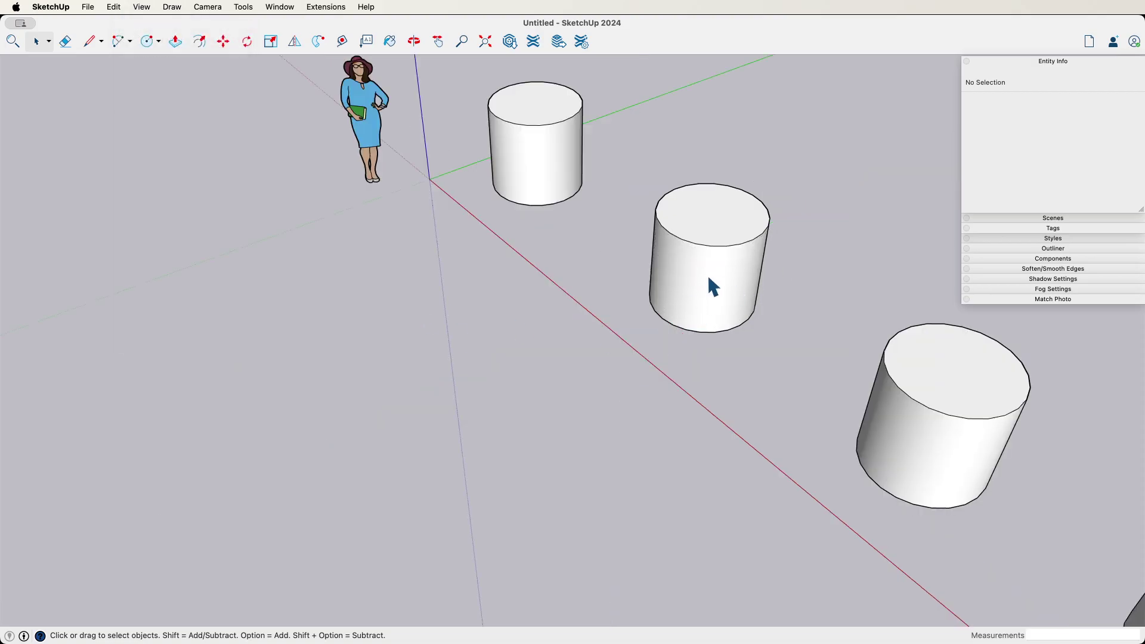
{"action": "left_click", "coordinate": [667, 304]}
{"action": "middle_click_drag", "start_coordinate": [659, 319], "coordinate": [534, 187]}
- Select the first two cylinder groups beside the figure in turn to check their bounding boxes
{"action": "left_click", "coordinate": [536, 191]}
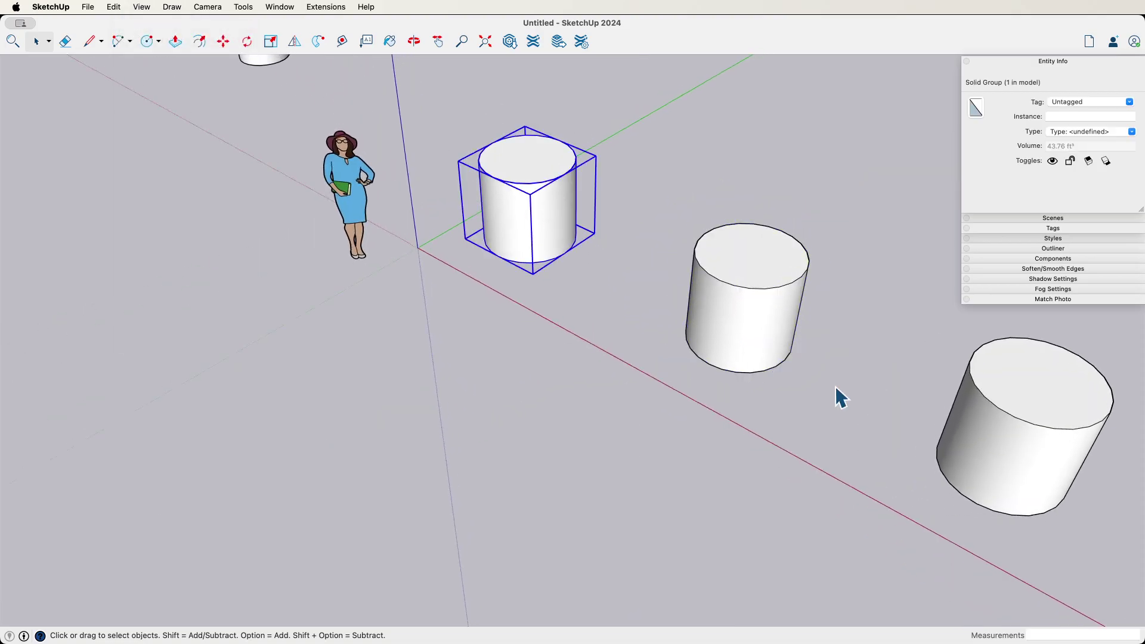
{"action": "left_click", "coordinate": [749, 311]}
{"action": "left_click", "coordinate": [533, 214]}
{"action": "middle_click_drag", "start_coordinate": [467, 217], "coordinate": [620, 328]}
{"action": "left_click", "coordinate": [658, 271]}
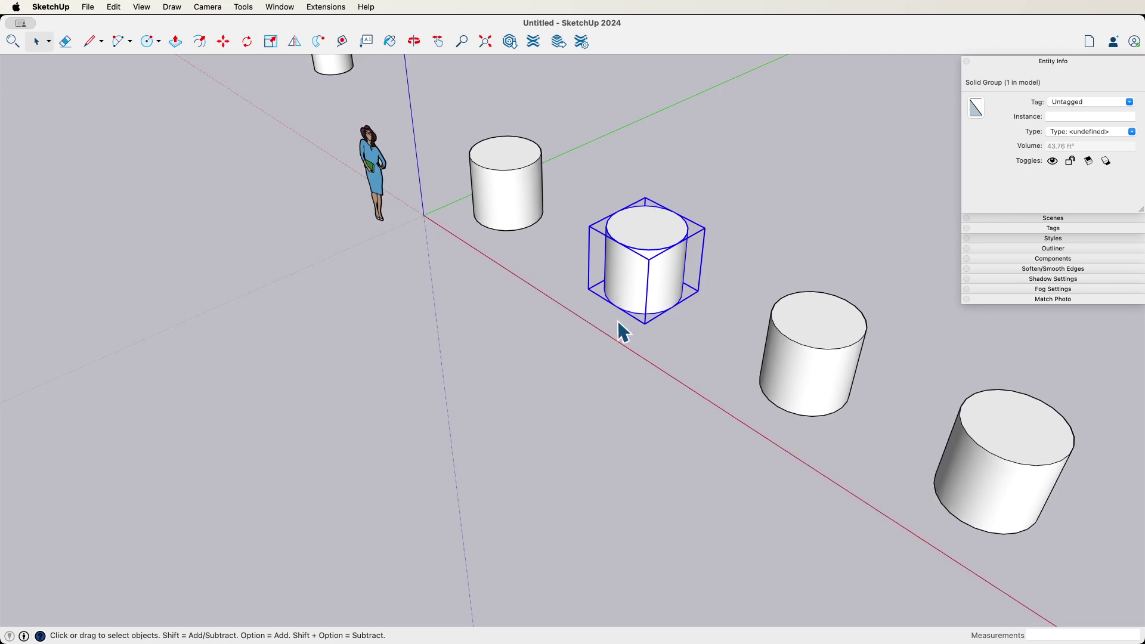
- Open the third cylinder group, which has a stretched bounding box, for editing
{"action": "middle_click_drag", "start_coordinate": [618, 322], "coordinate": [759, 332]}
{"action": "left_click", "coordinate": [757, 332]}
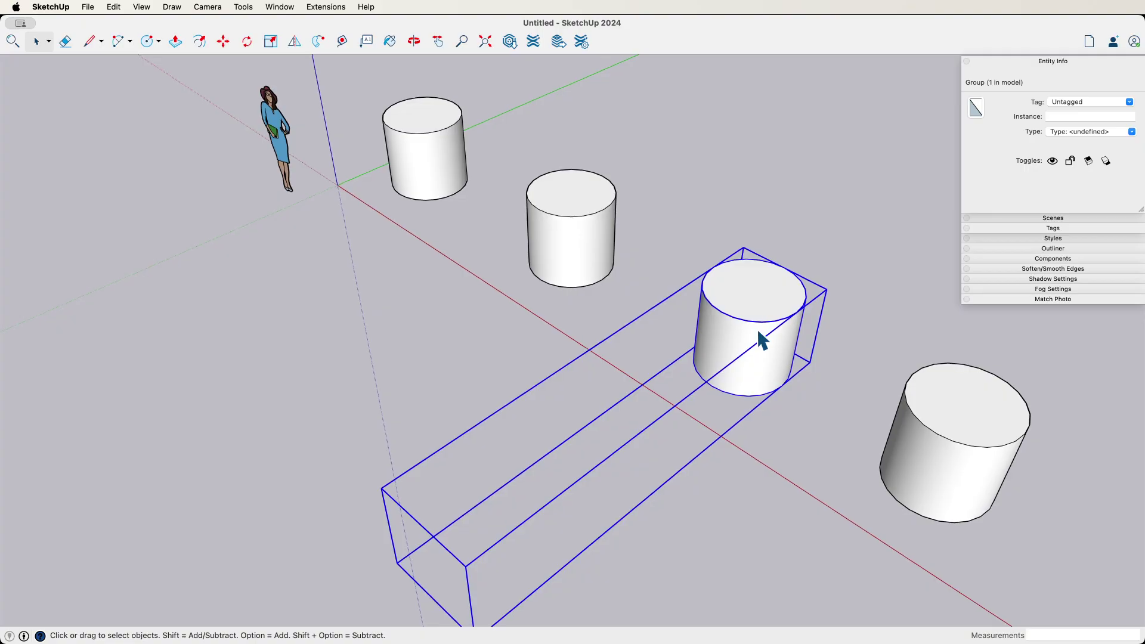
{"action": "double_click", "coordinate": [757, 337]}
{"action": "scroll", "coordinate": [662, 440], "scroll_direction": "up", "scroll_amount": 5}
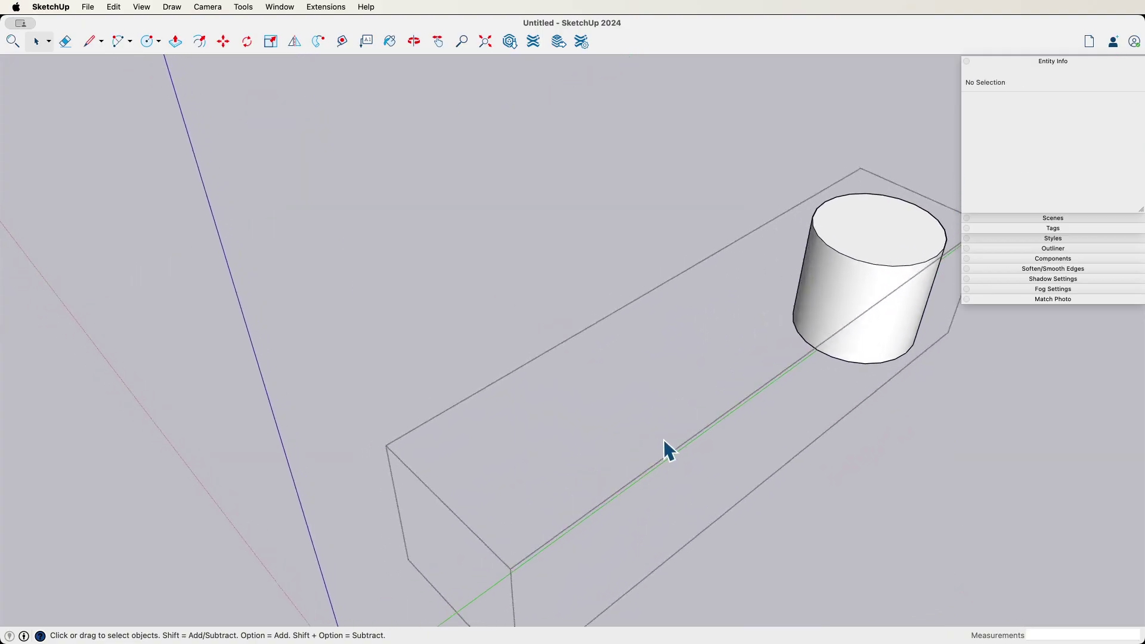
{"action": "middle_click_drag", "start_coordinate": [669, 436], "coordinate": [248, 205]}
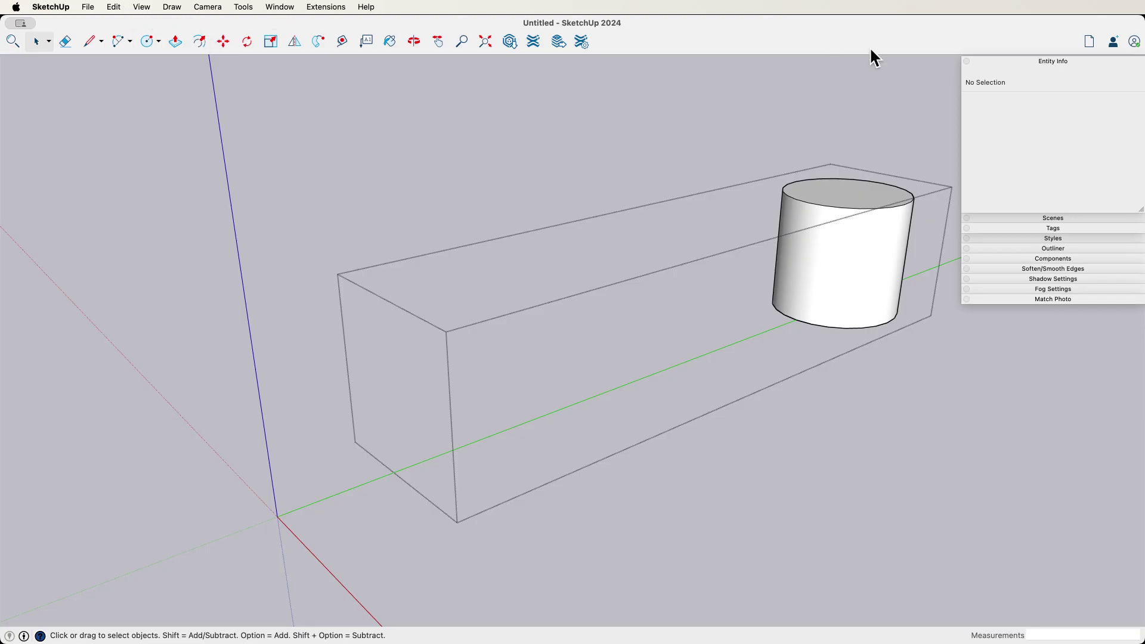
- Make the "I am hiding" tag visible and select the nested line group that carries it
{"action": "left_click", "coordinate": [1049, 228]}
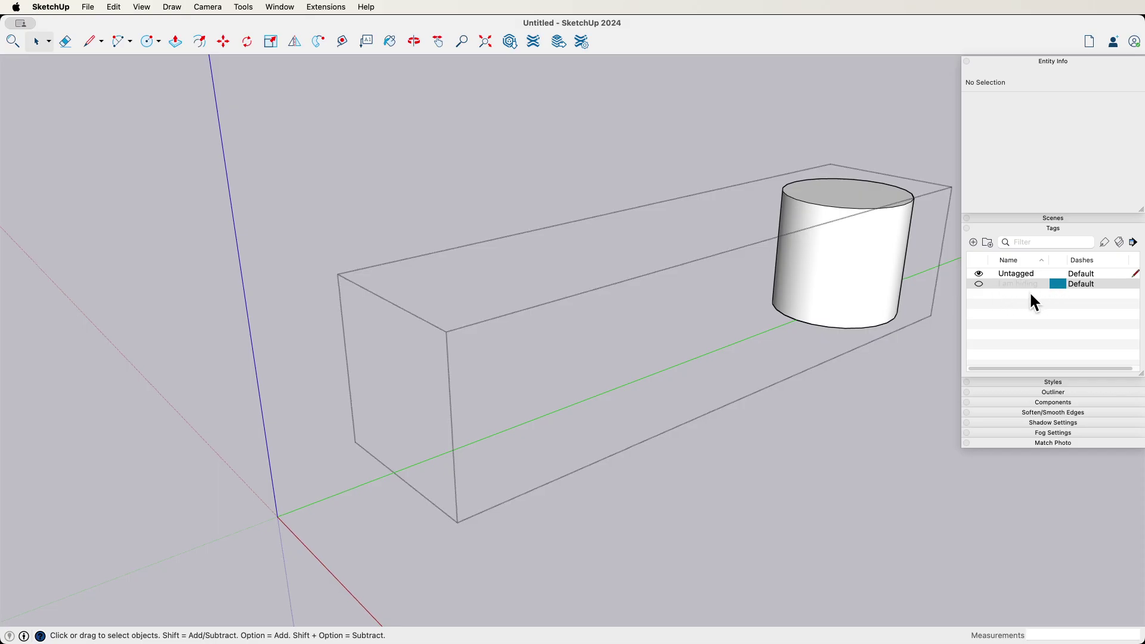
{"action": "left_click", "coordinate": [979, 284]}
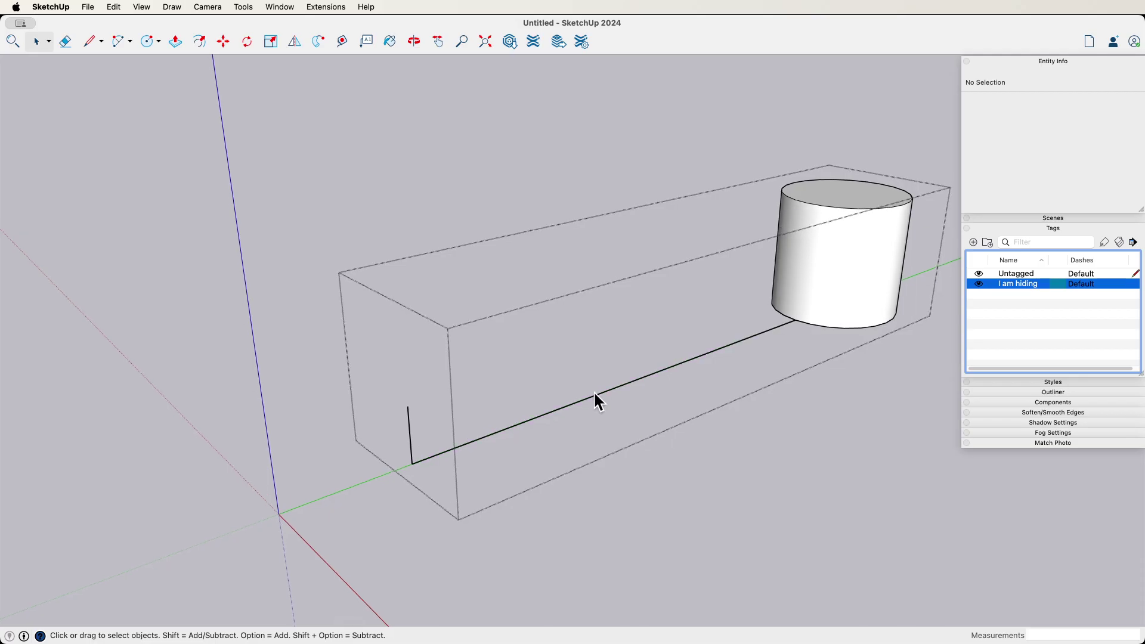
{"action": "left_click", "coordinate": [434, 431]}
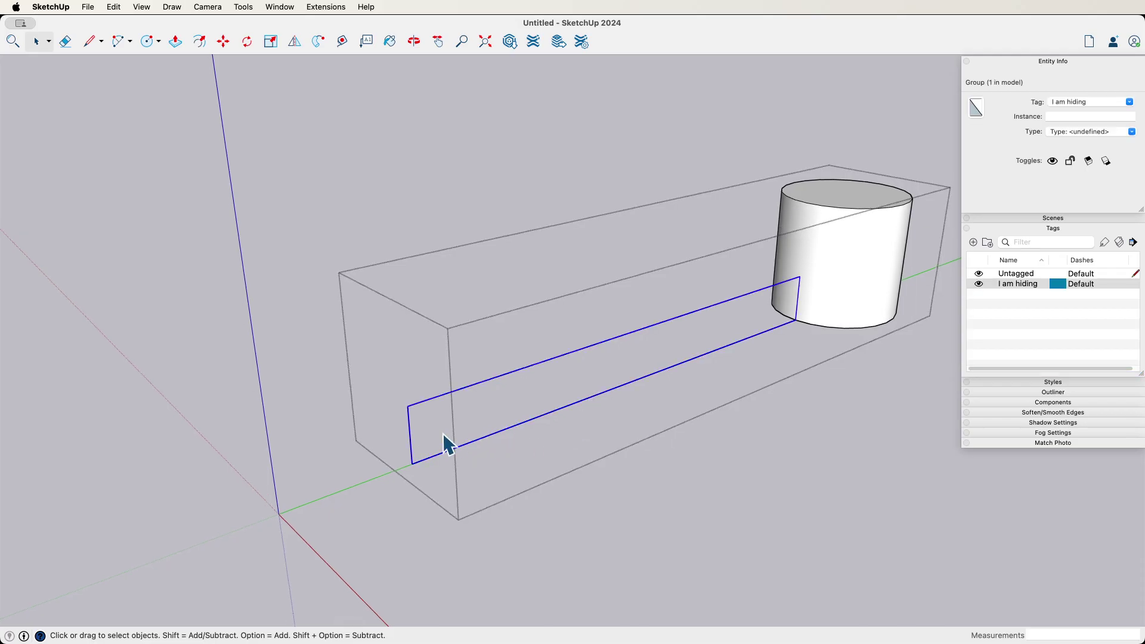
{"action": "left_click", "coordinate": [644, 376]}
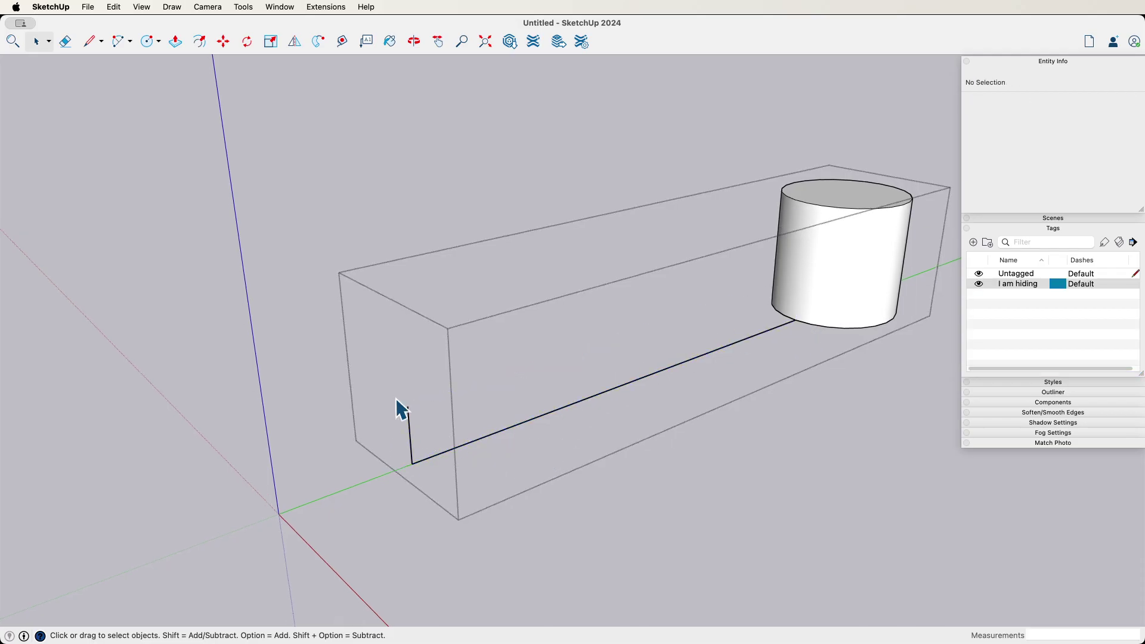
- Switch the "I am hiding" tag off and on repeatedly, inside and outside the group, to compare what its visibility affects
{"action": "left_click", "coordinate": [979, 284]}
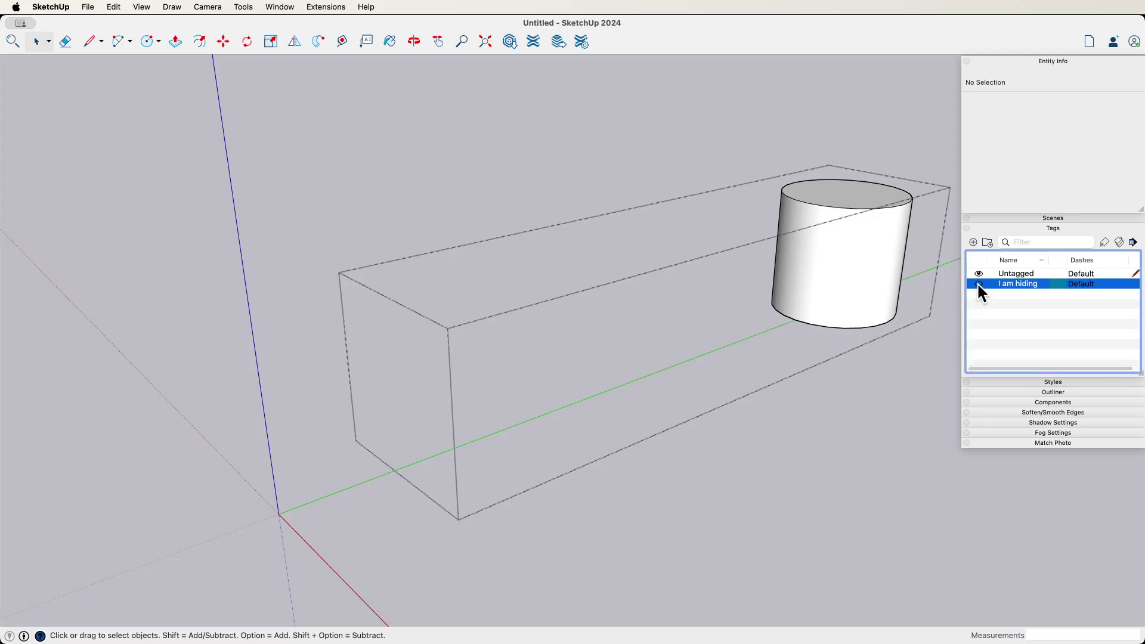
{"action": "left_click", "coordinate": [978, 284]}
{"action": "left_click", "coordinate": [979, 284]}
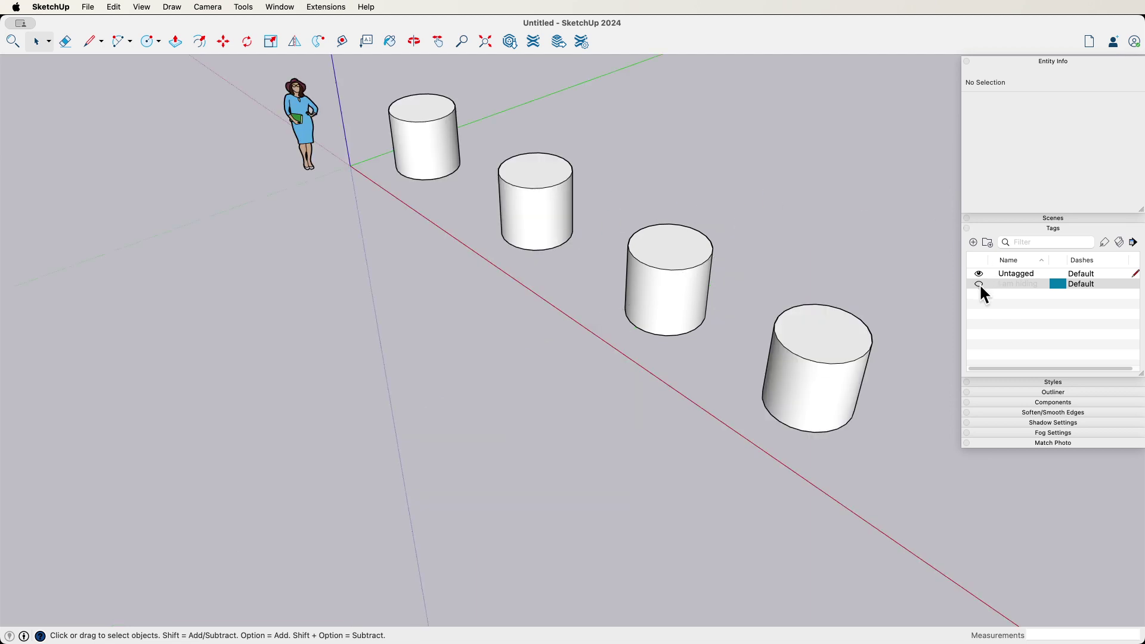
{"action": "left_click", "coordinate": [978, 282]}
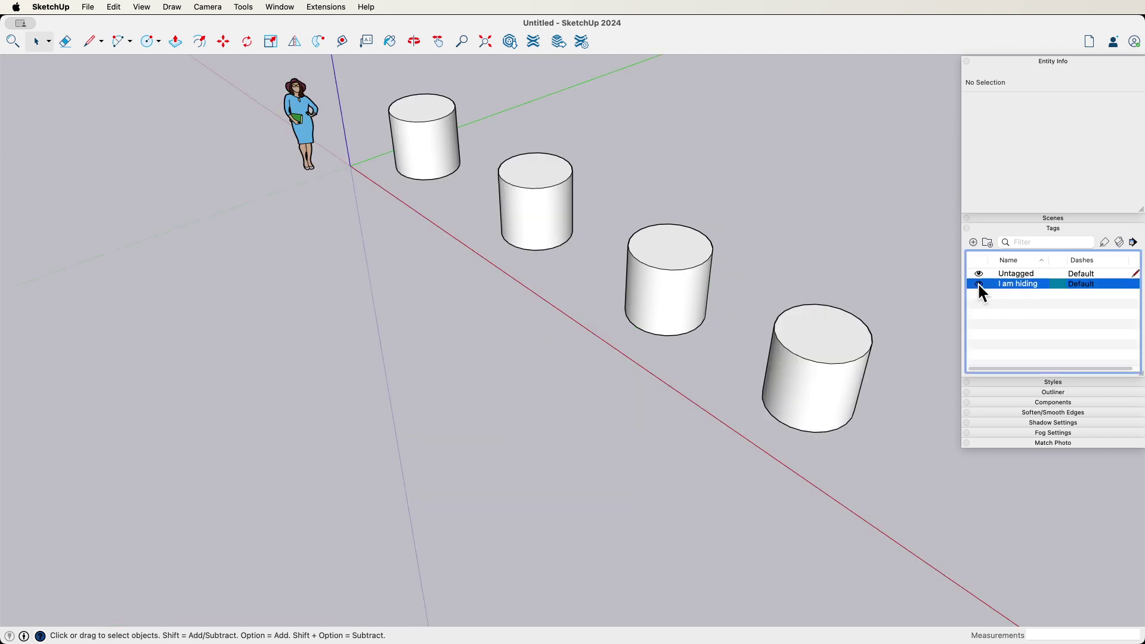
{"action": "left_click", "coordinate": [978, 282]}
{"action": "left_click", "coordinate": [978, 284]}
{"action": "left_click", "coordinate": [978, 284]}
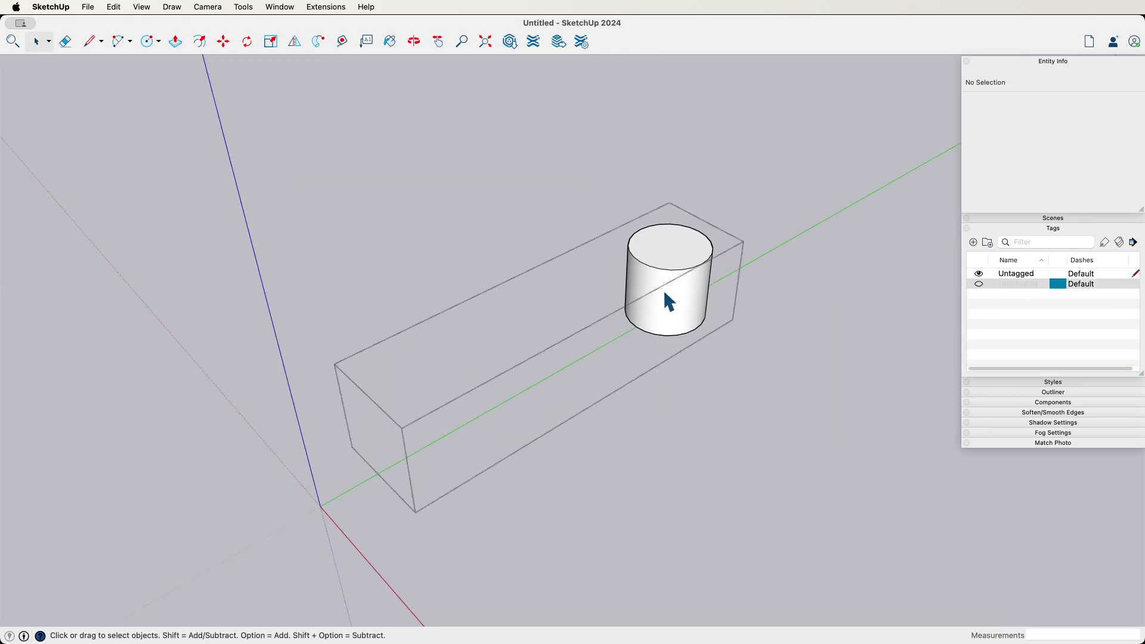
{"action": "middle_click_drag", "start_coordinate": [663, 289], "coordinate": [801, 235]}
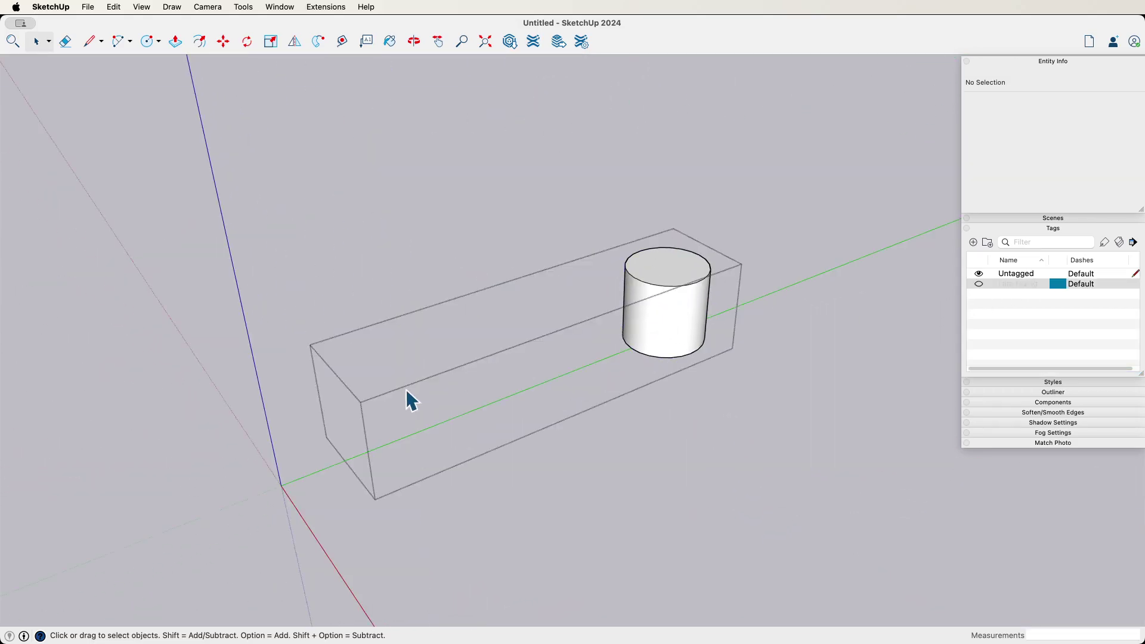
- Make the "I am hiding" tag visible, delete the nested line group that carries it, and close the third cylinder group
{"action": "middle_click_drag", "start_coordinate": [407, 390], "coordinate": [974, 296]}
{"action": "left_click", "coordinate": [978, 284]}
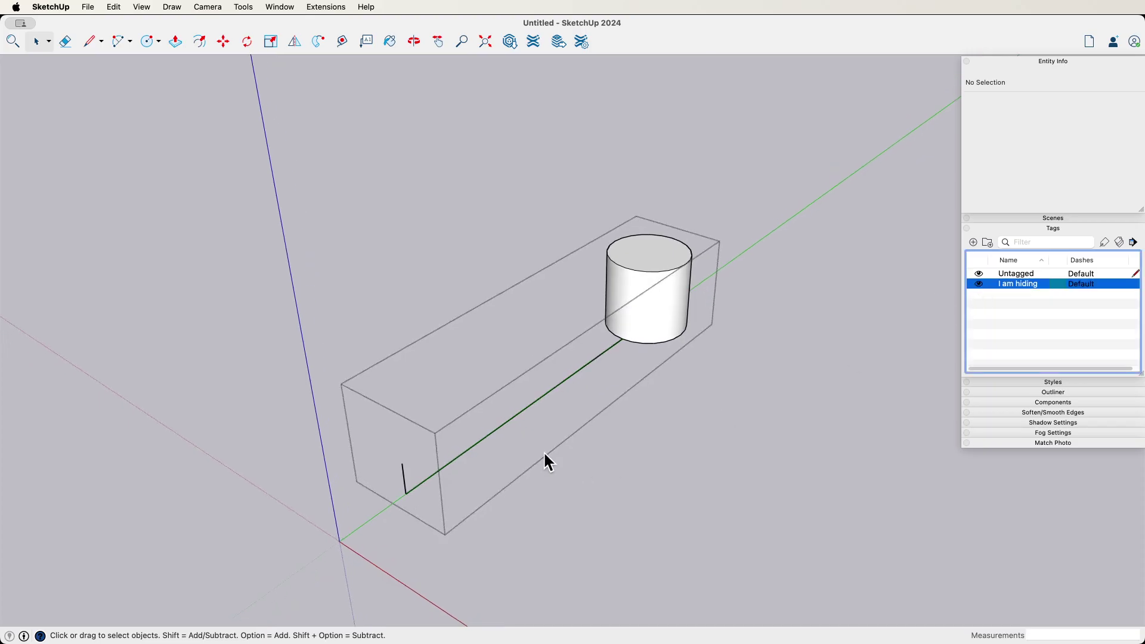
{"action": "left_click", "coordinate": [493, 439]}
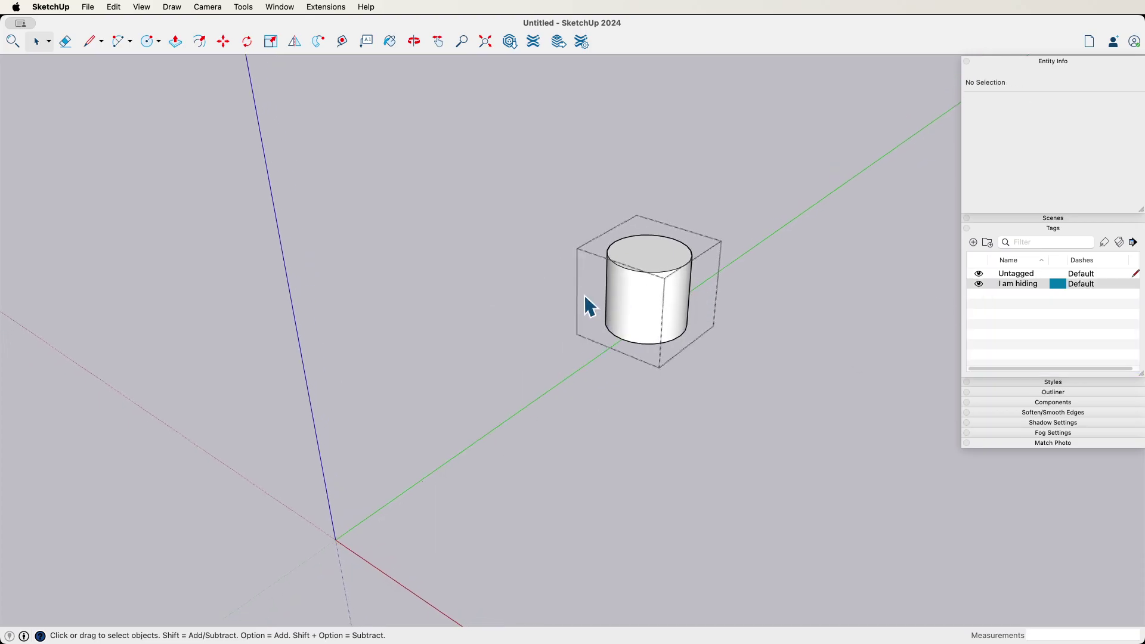
{"action": "middle_click_drag", "start_coordinate": [585, 306], "coordinate": [575, 207]}
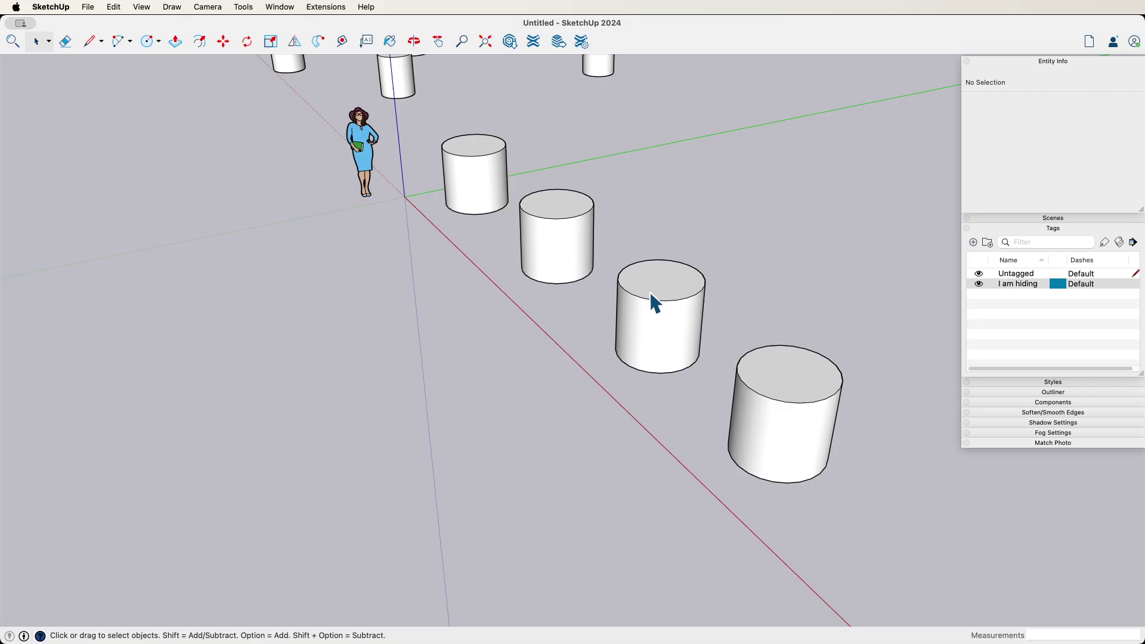
{"action": "middle_click_drag", "start_coordinate": [654, 304], "coordinate": [536, 236]}
- Select the cylinder groups in the row beside the figure in turn to compare their bounding boxes
{"action": "left_click", "coordinate": [582, 265]}
{"action": "left_click", "coordinate": [454, 180]}
{"action": "key", "text": "Escape"}
{"action": "left_click", "coordinate": [598, 260]}
{"action": "left_click", "coordinate": [534, 250]}
{"action": "left_click", "coordinate": [374, 200]}
{"action": "left_click", "coordinate": [539, 239]}
{"action": "left_click", "coordinate": [693, 264]}
{"action": "middle_click_drag", "start_coordinate": [693, 264], "coordinate": [638, 244]}
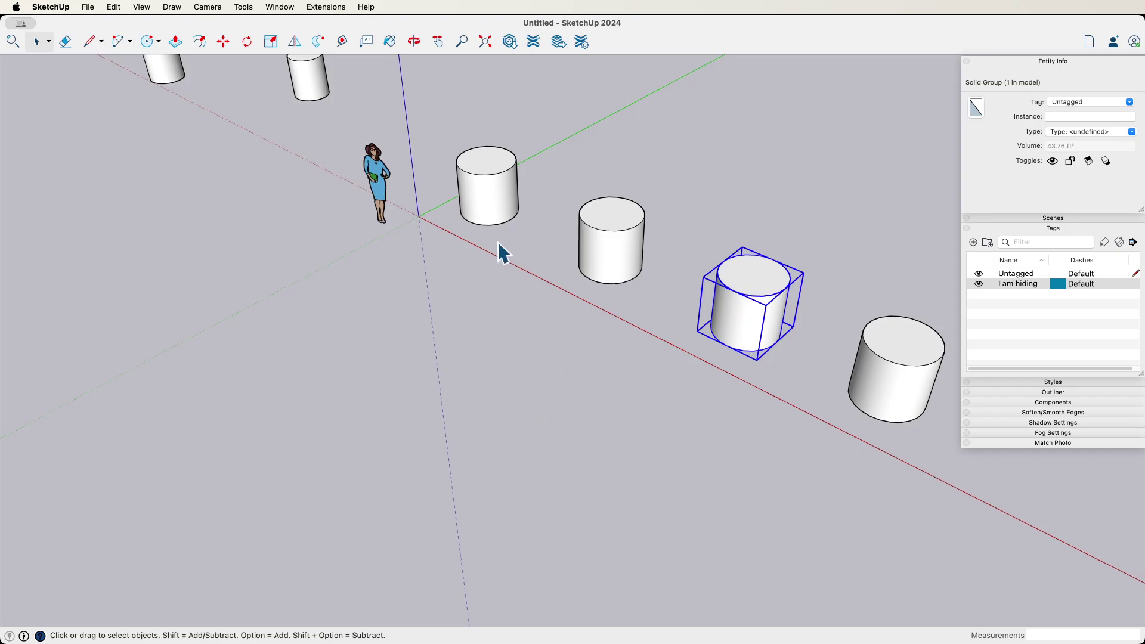
{"action": "middle_click_drag", "start_coordinate": [717, 373], "coordinate": [696, 346]}
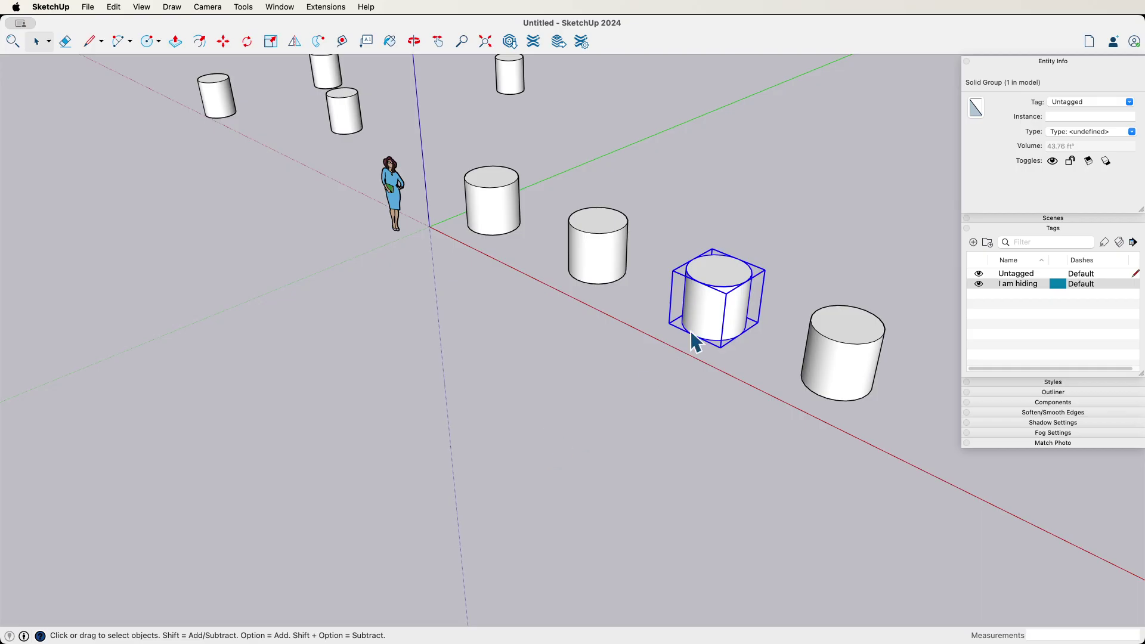
{"action": "middle_click_drag", "start_coordinate": [695, 343], "coordinate": [574, 360]}
{"action": "middle_click_drag", "start_coordinate": [670, 267], "coordinate": [709, 216]}
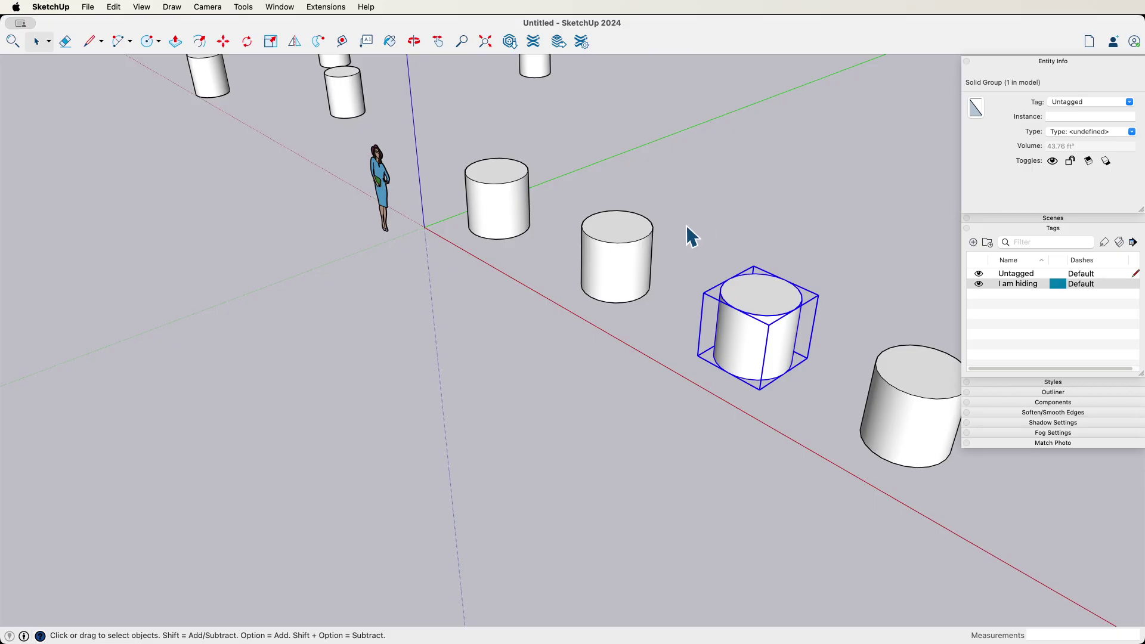
{"action": "scroll", "coordinate": [691, 237], "scroll_direction": "up", "scroll_amount": 1}
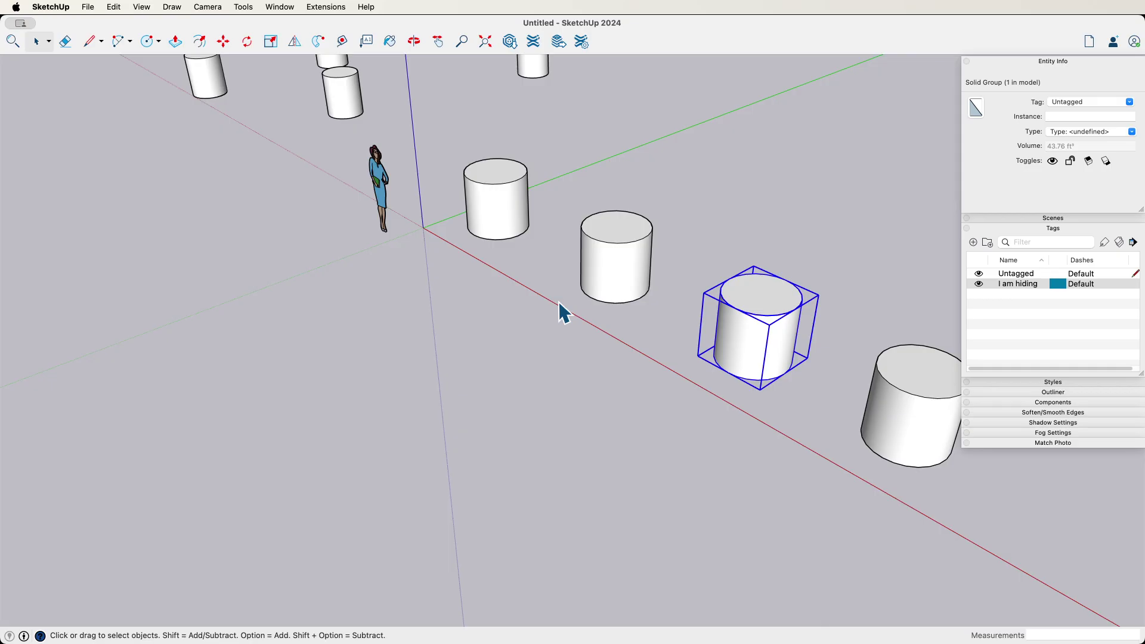
{"action": "middle_click_drag", "start_coordinate": [558, 303], "coordinate": [570, 240]}
{"action": "scroll", "coordinate": [579, 255], "scroll_direction": "right", "scroll_amount": 2}
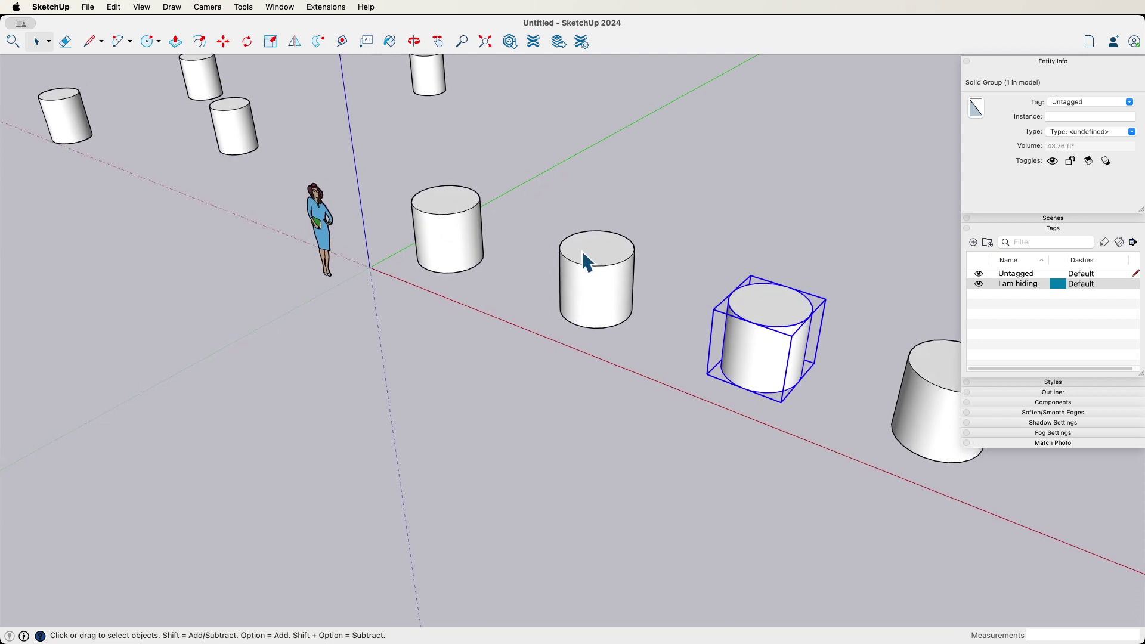
{"action": "scroll", "coordinate": [586, 255], "scroll_direction": "right", "scroll_amount": 5}
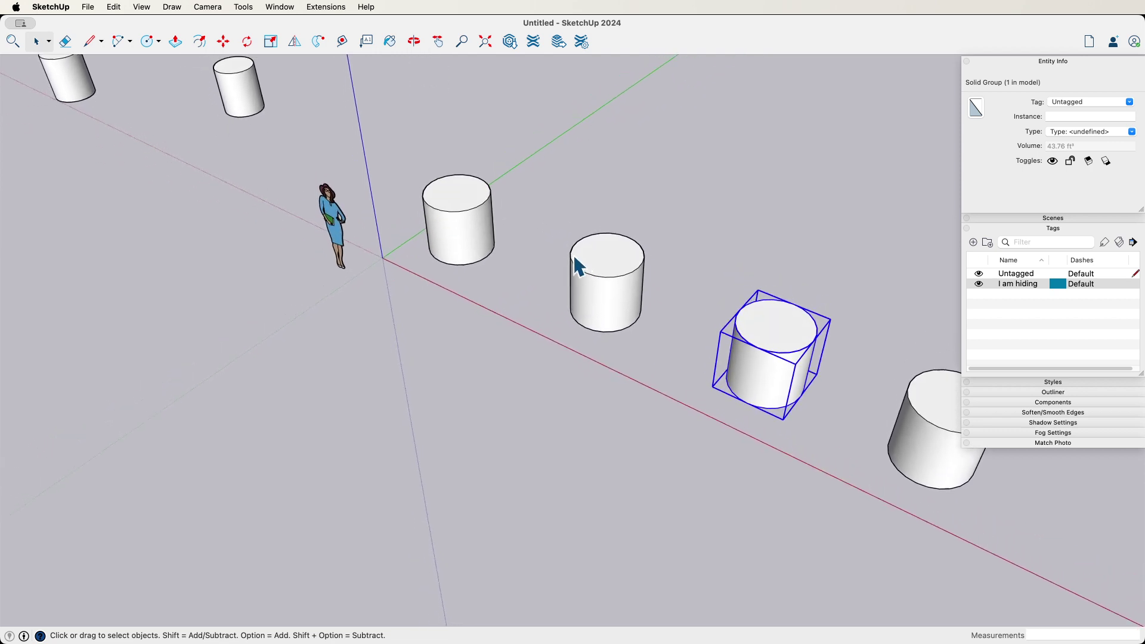
{"action": "scroll", "coordinate": [566, 254], "scroll_direction": "up", "scroll_amount": 4}
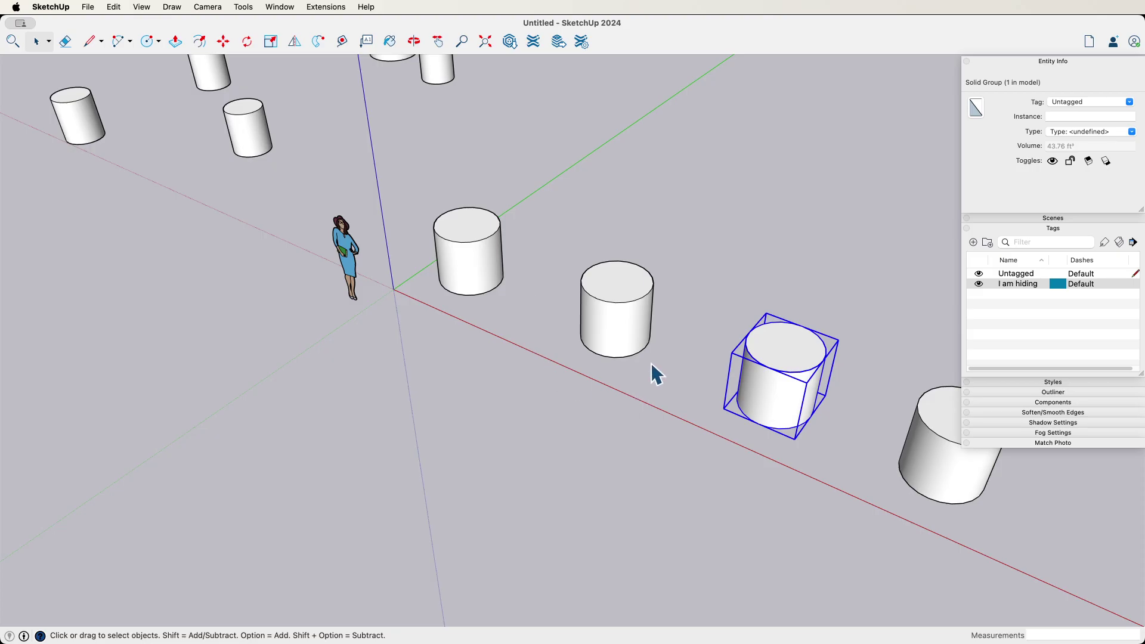
{"action": "scroll", "coordinate": [650, 363], "scroll_direction": "up", "scroll_amount": 3}
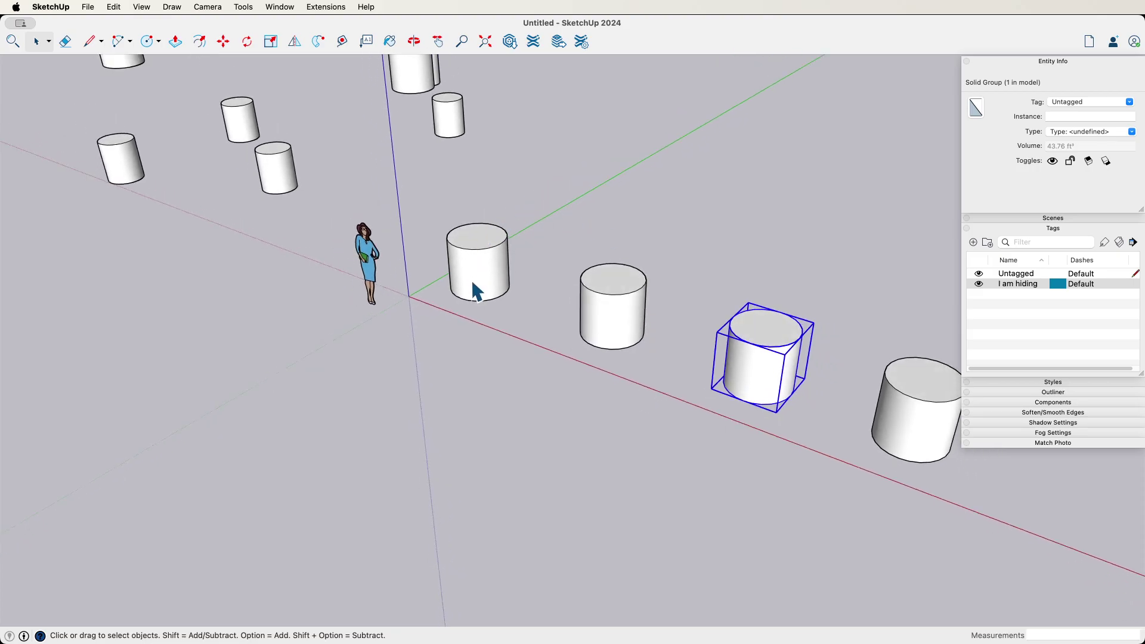
{"action": "middle_click_drag", "start_coordinate": [597, 309], "coordinate": [589, 307]}
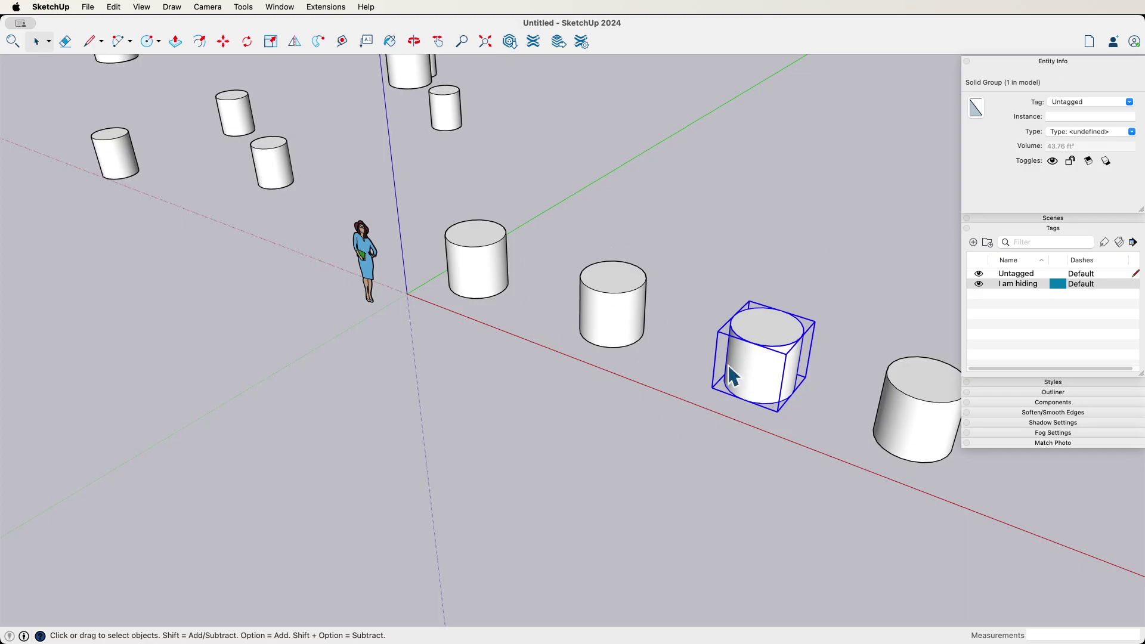
{"action": "scroll", "coordinate": [691, 289], "scroll_direction": "up", "scroll_amount": 1}
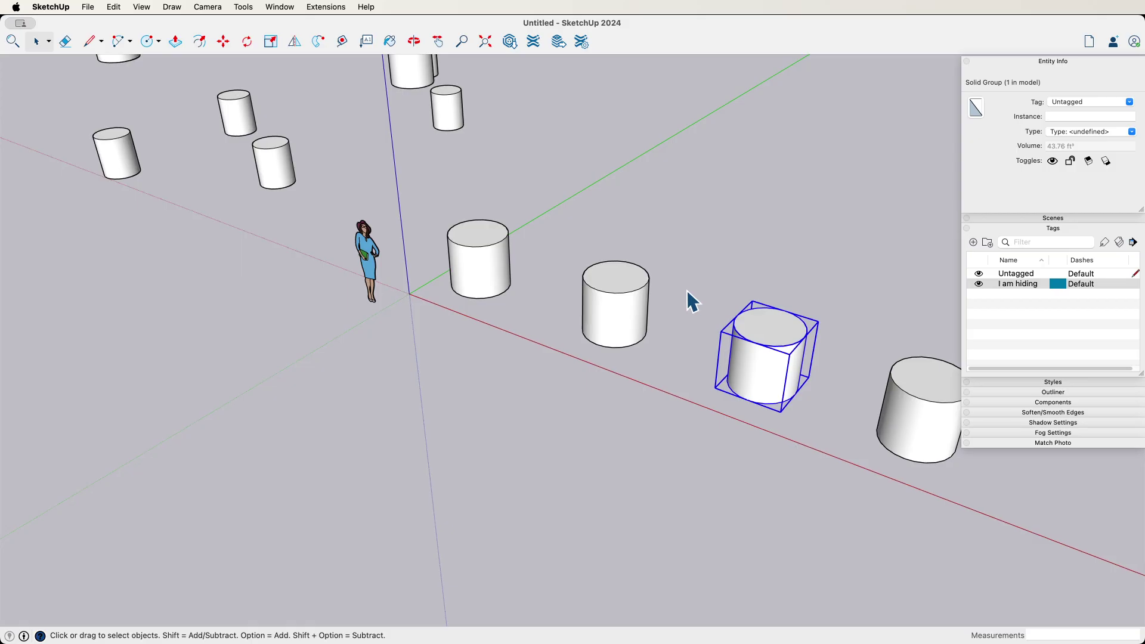
{"action": "scroll", "coordinate": [690, 302], "scroll_direction": "right", "scroll_amount": 3}
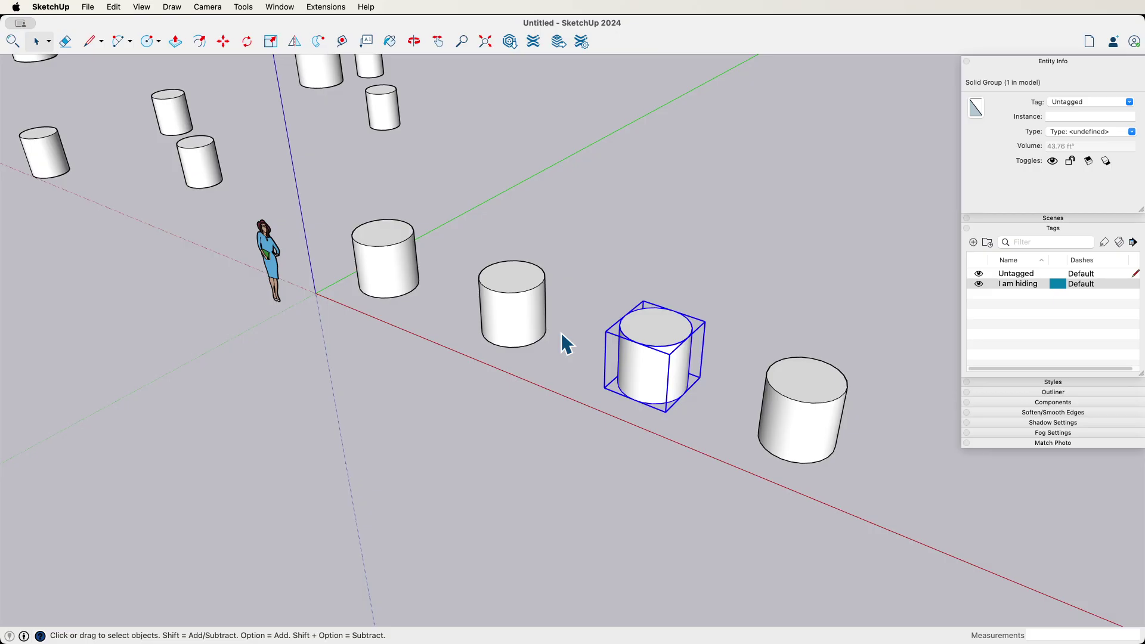
{"action": "left_click", "coordinate": [134, 7]}
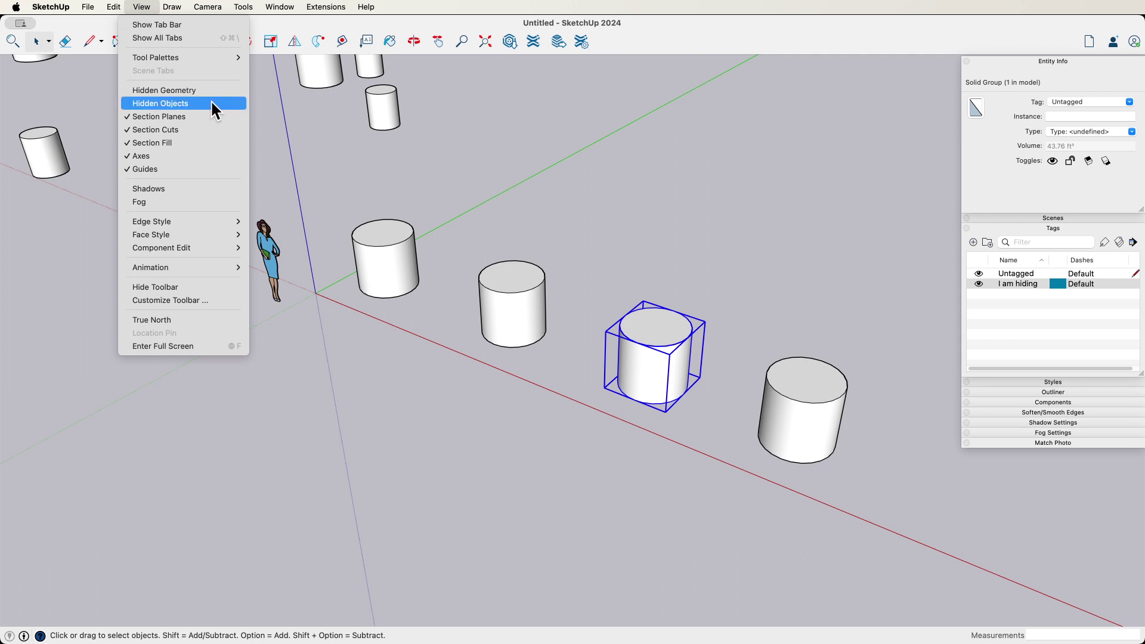
{"action": "left_click", "coordinate": [847, 230]}
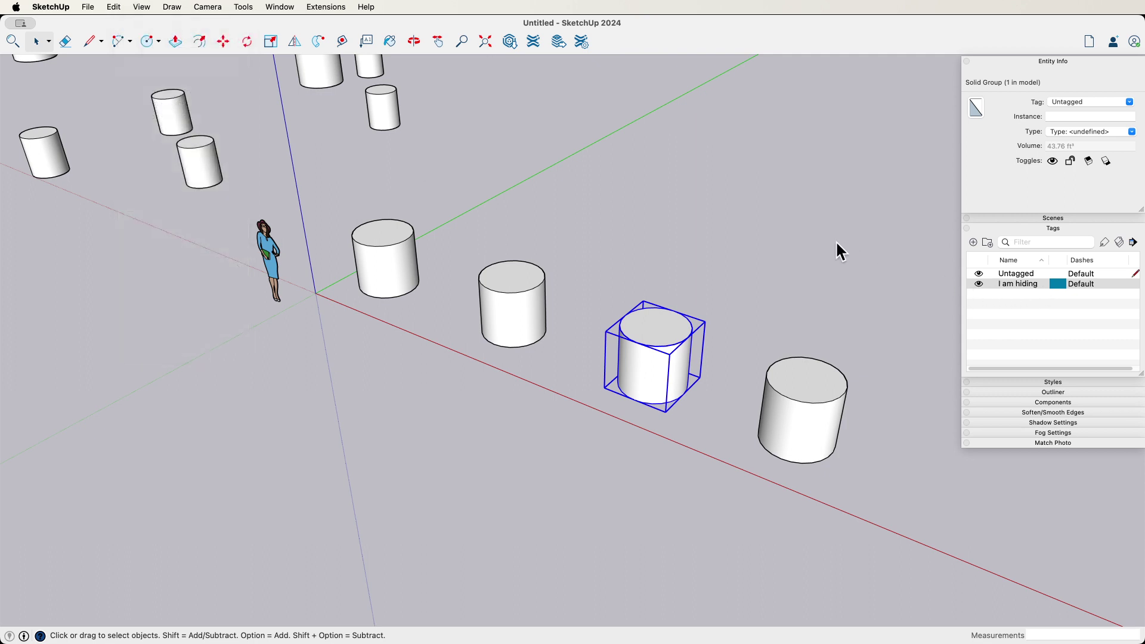
- Select the fourth cylinder group, which has a stretched bounding box, and open it for editing
{"action": "left_click", "coordinate": [735, 446]}
{"action": "middle_click_drag", "start_coordinate": [701, 355], "coordinate": [680, 364]}
{"action": "double_click", "coordinate": [566, 365]}
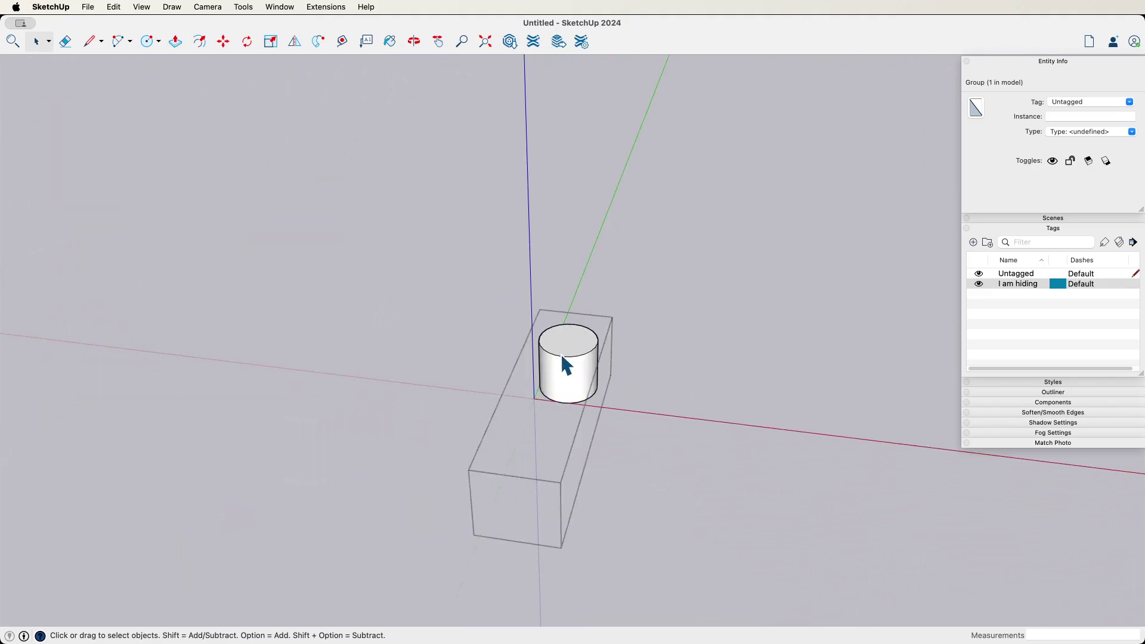
- Toggle the "I am hiding" tag off and on to check for tagged content, and delete the tag
{"action": "left_click", "coordinate": [977, 284]}
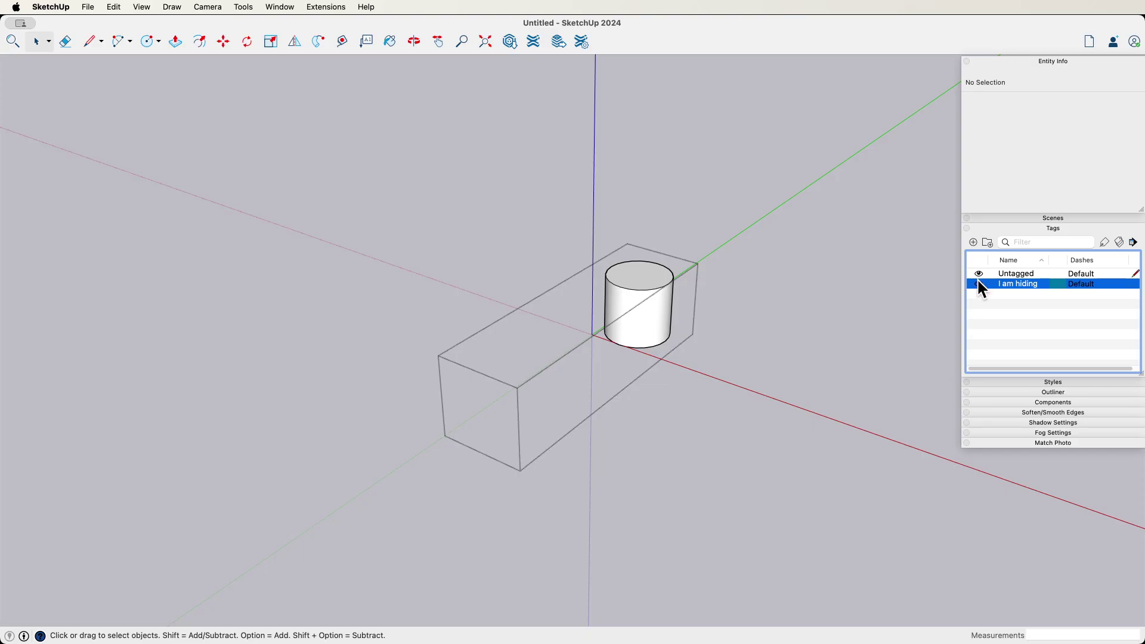
{"action": "left_click", "coordinate": [979, 285]}
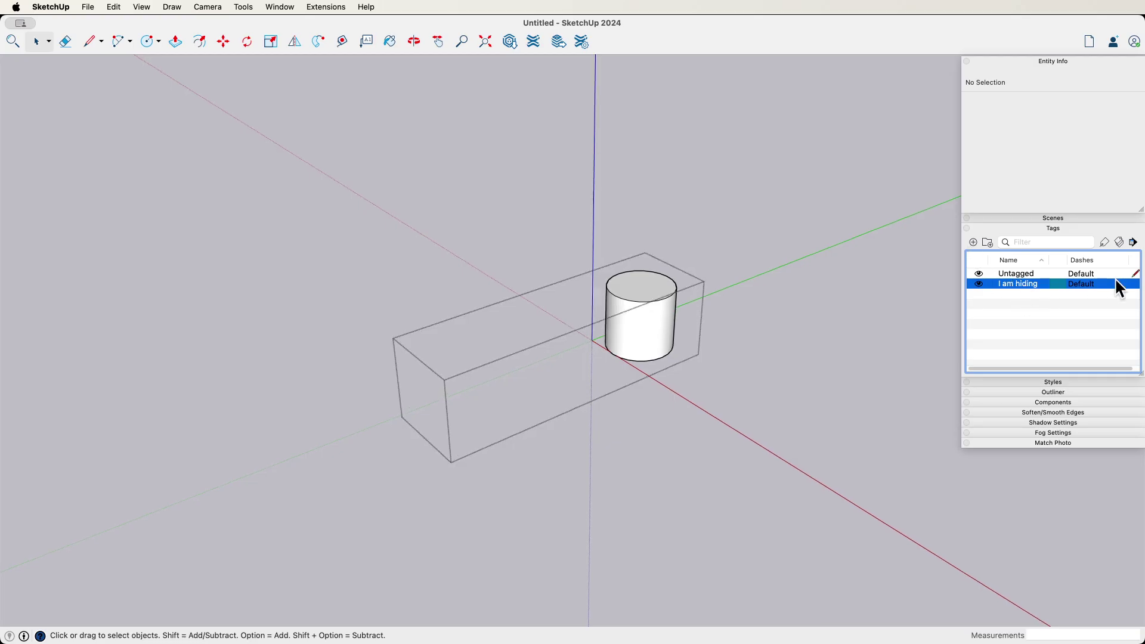
{"action": "right_click", "coordinate": [1038, 285]}
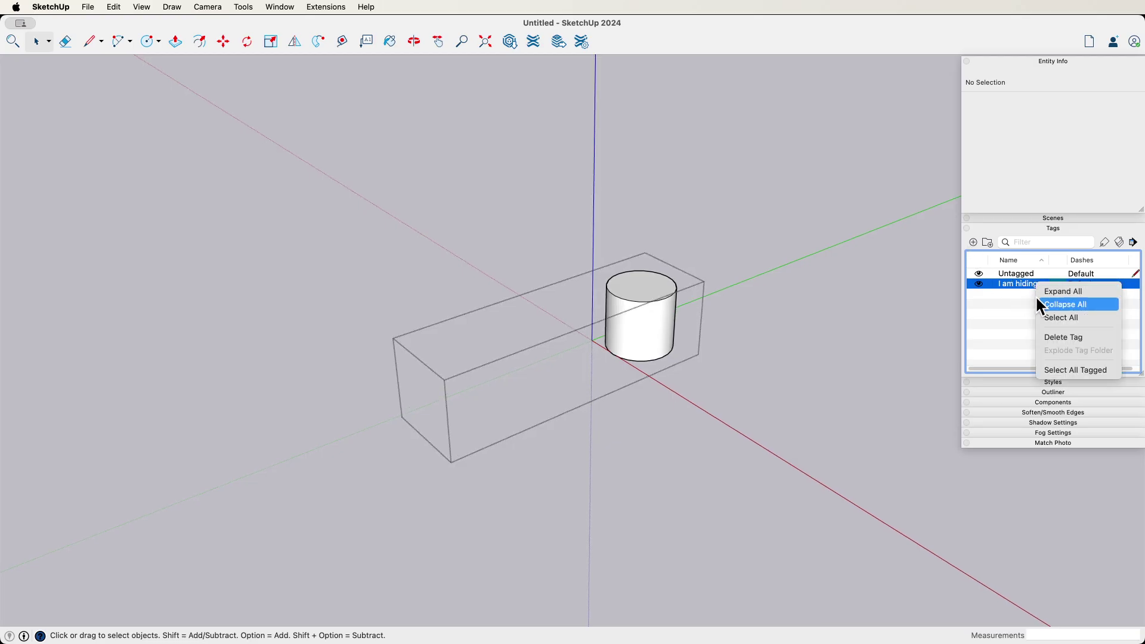
{"action": "left_click", "coordinate": [1060, 334]}
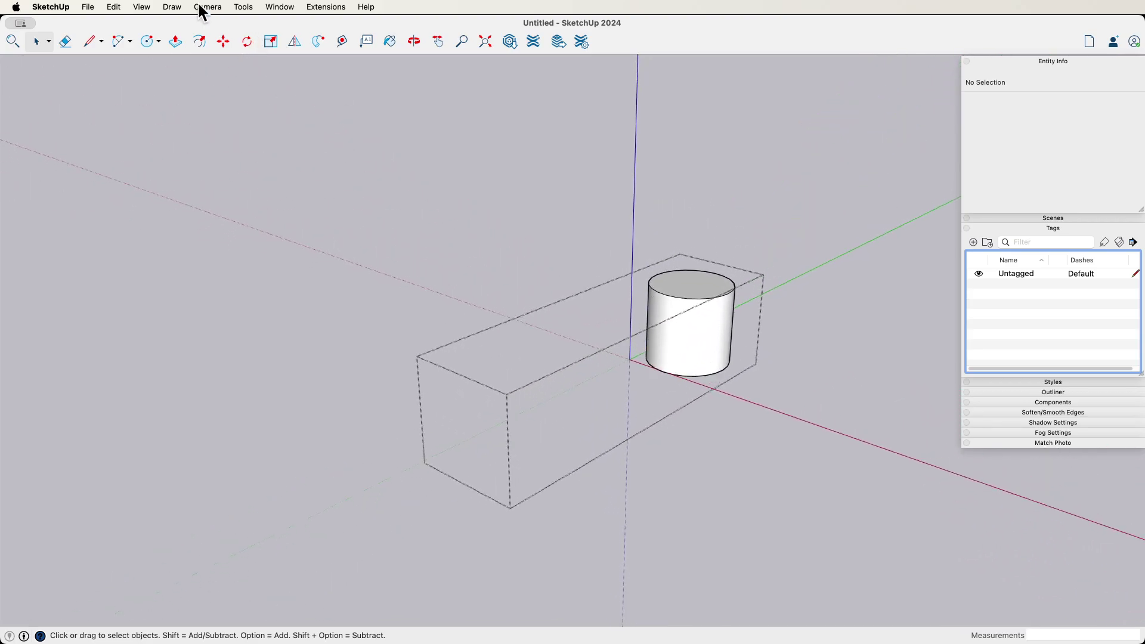
- Turn on the display of both Hidden Geometry and Hidden Objects
{"action": "left_click", "coordinate": [142, 7]}
{"action": "left_click", "coordinate": [163, 89]}
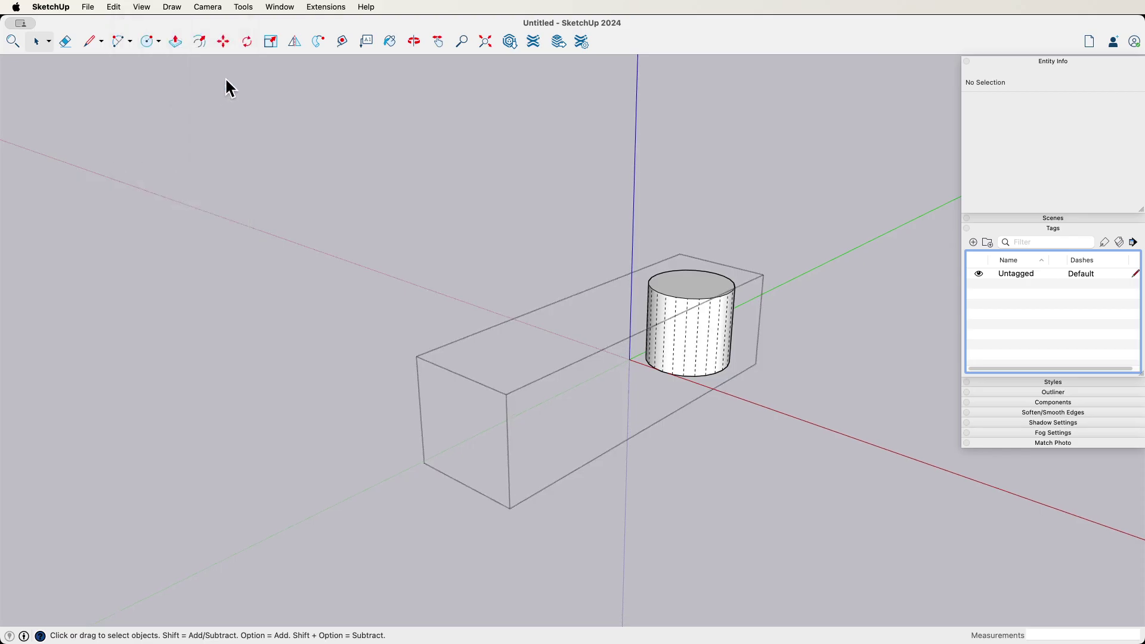
{"action": "left_click", "coordinate": [146, 8]}
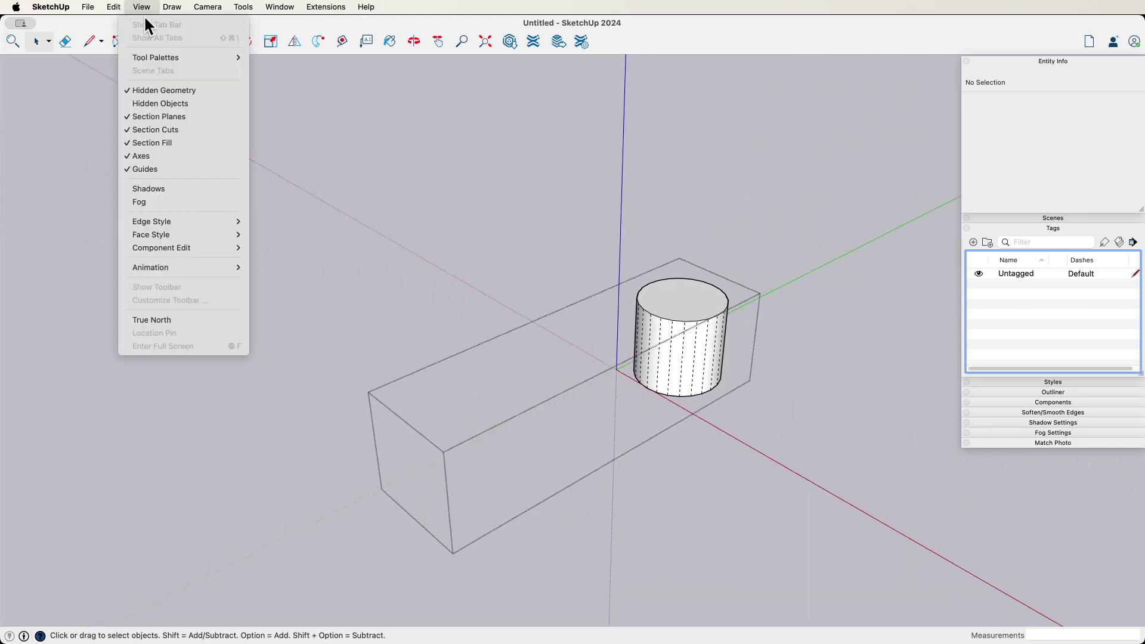
{"action": "left_click", "coordinate": [160, 103]}
- Select the hidden section plane beside the cylinder inside the open group and inspect its entity information
{"action": "mouse_move", "coordinate": [707, 321]}
{"action": "middle_mouse_down"}
{"action": "mouse_move", "coordinate": [787, 360]}
{"action": "mouse_move", "coordinate": [764, 377]}
{"action": "mouse_move", "coordinate": [573, 390]}
{"action": "mouse_move", "coordinate": [674, 357]}
{"action": "mouse_move", "coordinate": [757, 350]}
{"action": "mouse_move", "coordinate": [708, 380]}
{"action": "mouse_move", "coordinate": [607, 323]}
{"action": "mouse_move", "coordinate": [685, 452]}
{"action": "mouse_move", "coordinate": [680, 365]}
{"action": "mouse_move", "coordinate": [608, 322]}
{"action": "mouse_move", "coordinate": [549, 315]}
{"action": "mouse_move", "coordinate": [529, 359]}
{"action": "middle_mouse_up"}
{"action": "right_click", "coordinate": [529, 358]}
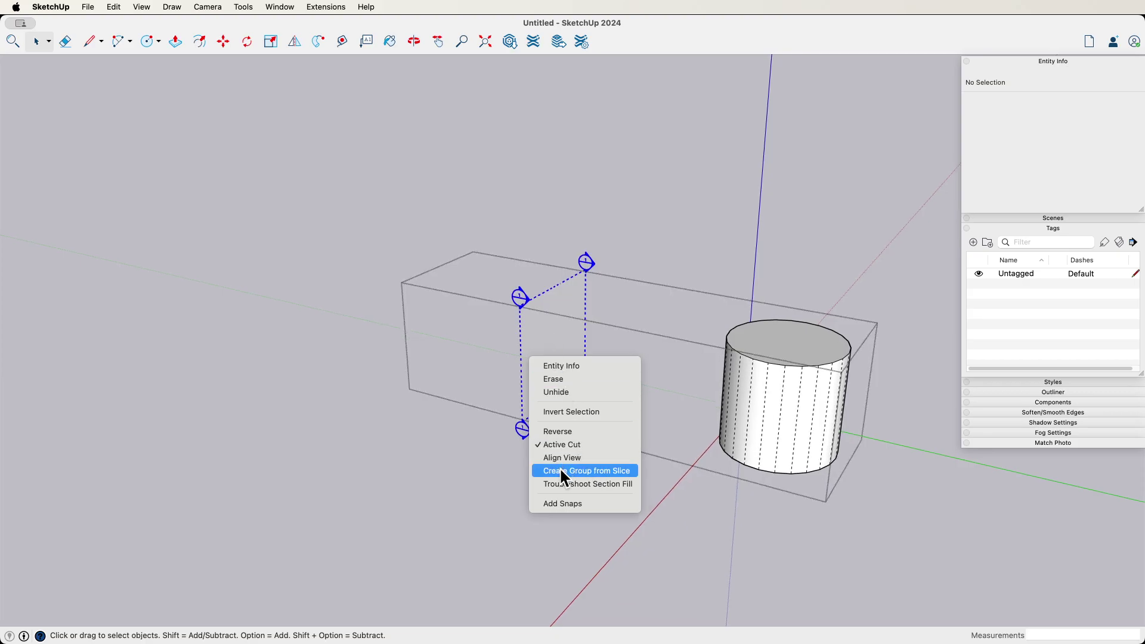
{"action": "left_click", "coordinate": [631, 366]}
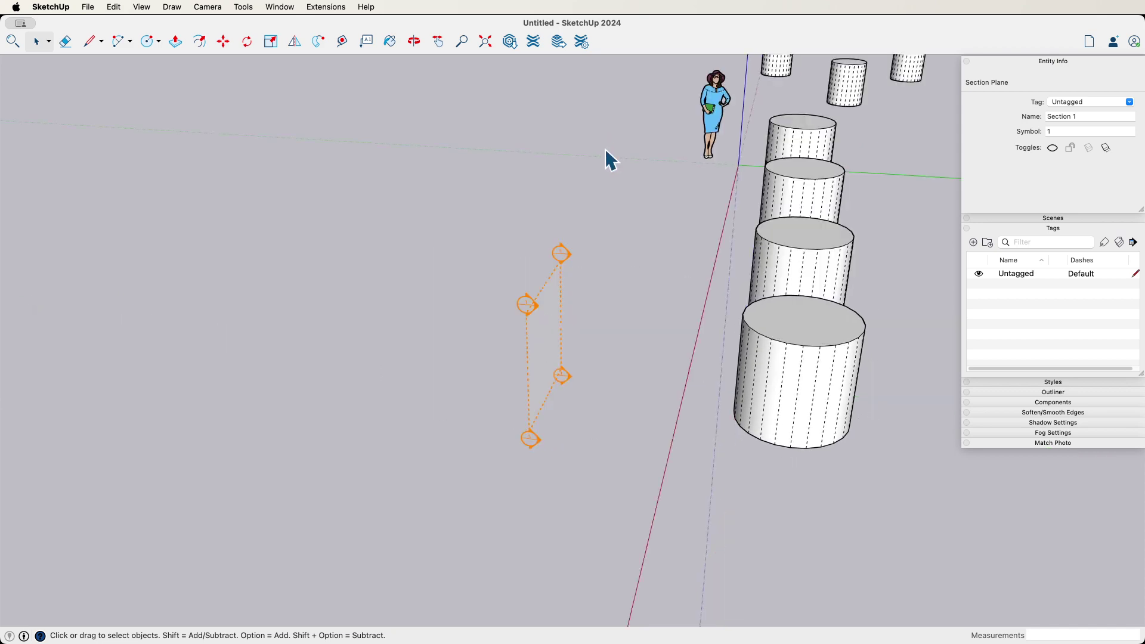
- Close the group and switch the Hidden Objects display off and back on to check the section plane
{"action": "middle_click_drag", "start_coordinate": [606, 149], "coordinate": [828, 405]}
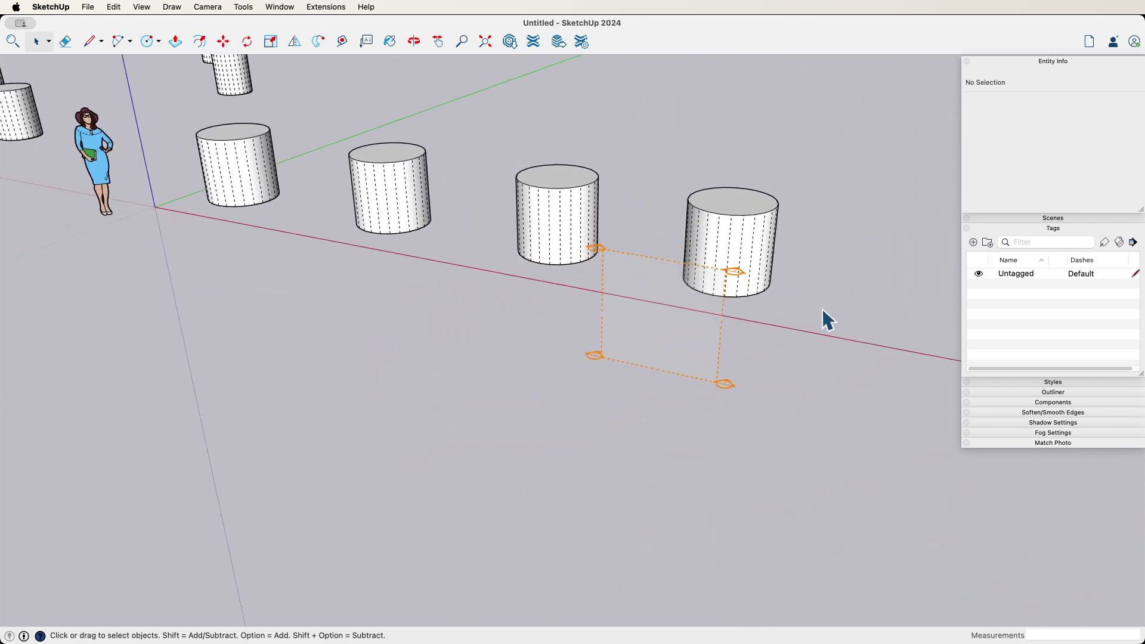
{"action": "middle_click_drag", "start_coordinate": [830, 312], "coordinate": [388, 207]}
{"action": "left_click", "coordinate": [141, 7]}
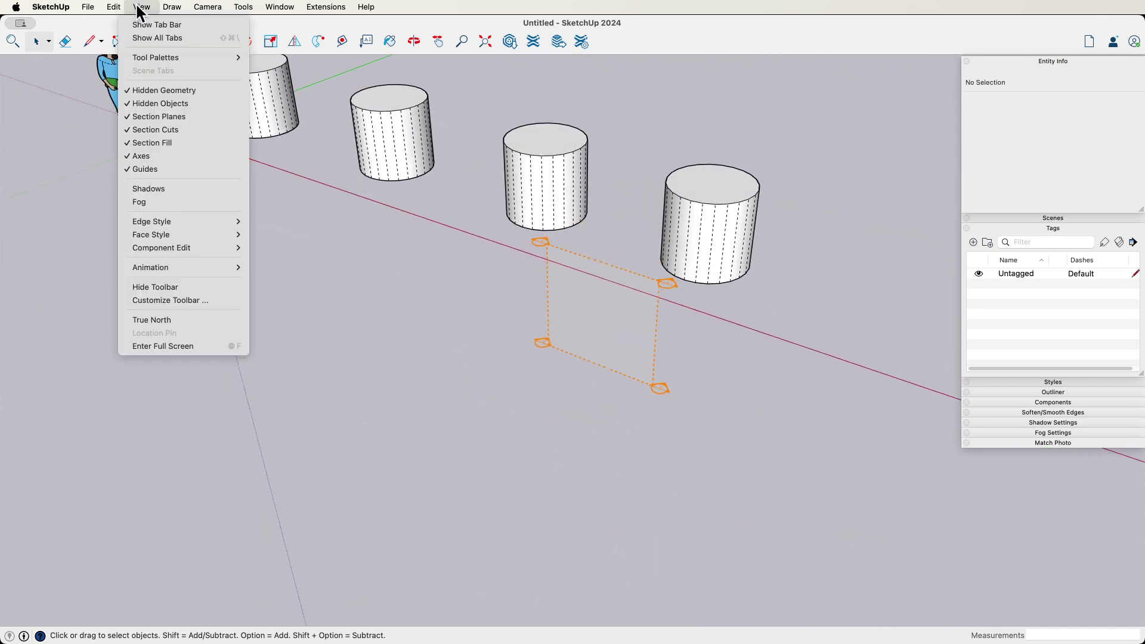
{"action": "left_click", "coordinate": [168, 103]}
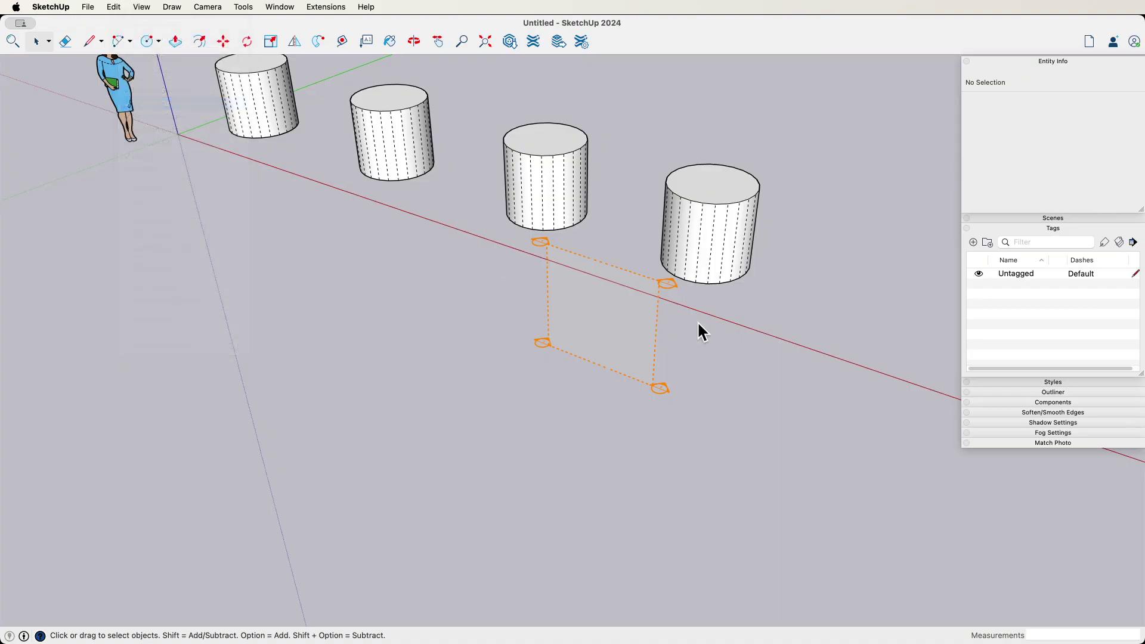
{"action": "left_click", "coordinate": [142, 7]}
{"action": "left_click", "coordinate": [152, 100]}
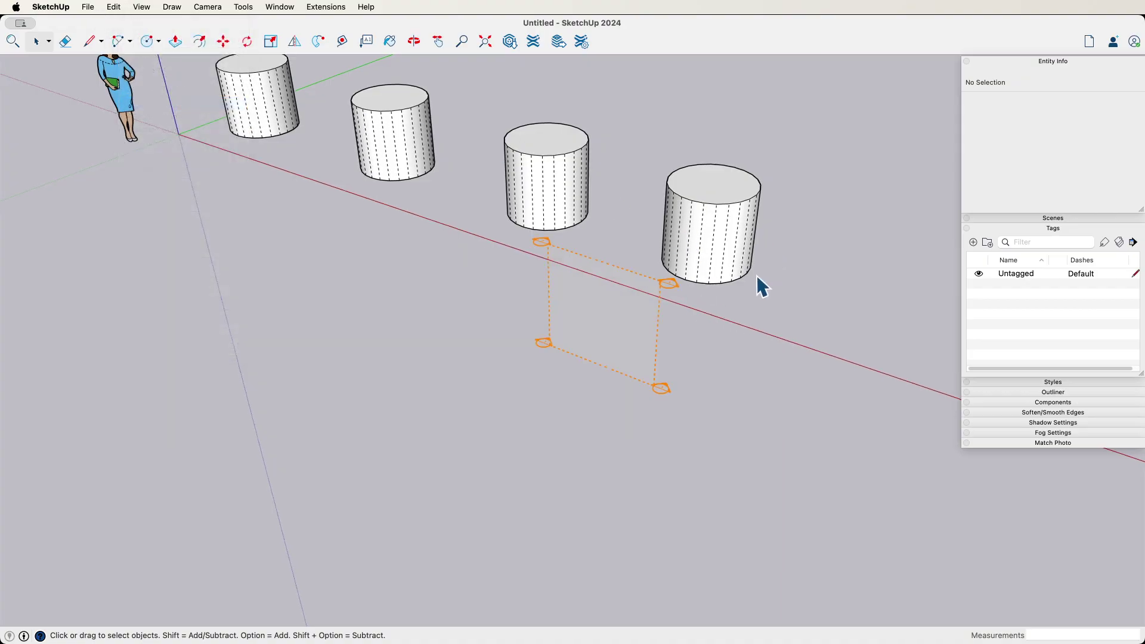
- Select the fourth cylinder group by its section plane and reopen it for editing
{"action": "middle_click_drag", "start_coordinate": [756, 277], "coordinate": [827, 275]}
{"action": "left_click", "coordinate": [589, 279]}
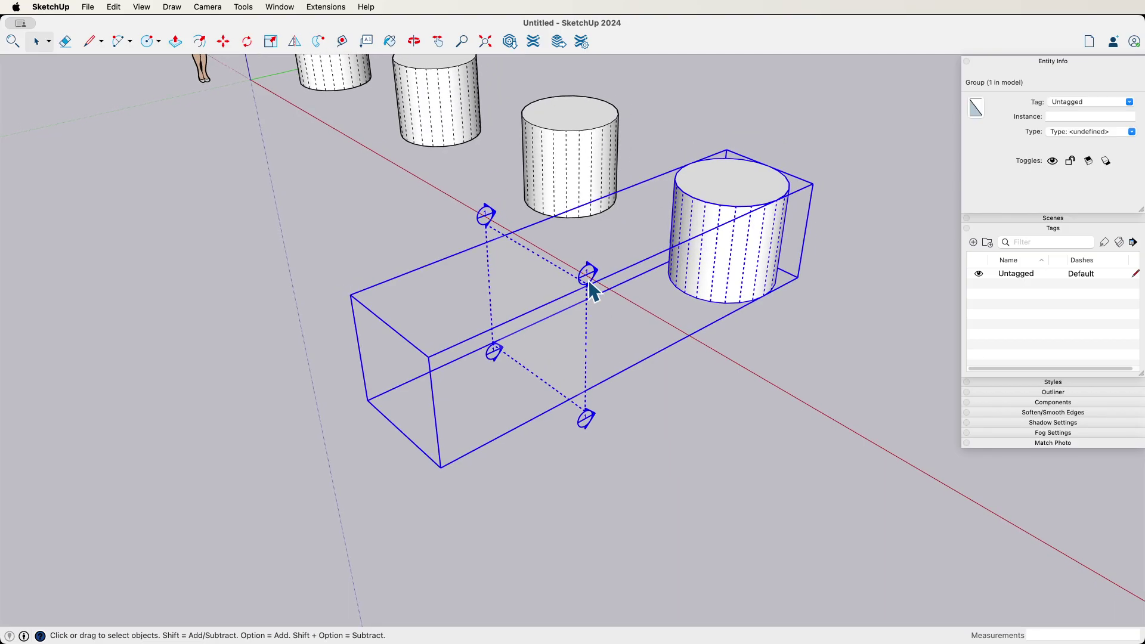
{"action": "double_click", "coordinate": [580, 277]}
- Move the section plane inside the open cylinder group outward past the far end of the group's bounding box
{"action": "middle_click_drag", "start_coordinate": [549, 336], "coordinate": [561, 452]}
{"action": "left_click", "coordinate": [506, 380]}
{"action": "scroll", "coordinate": [562, 452], "scroll_direction": "down", "scroll_amount": 3}
{"action": "key", "text": "m"}
{"action": "left_click", "coordinate": [587, 435]}
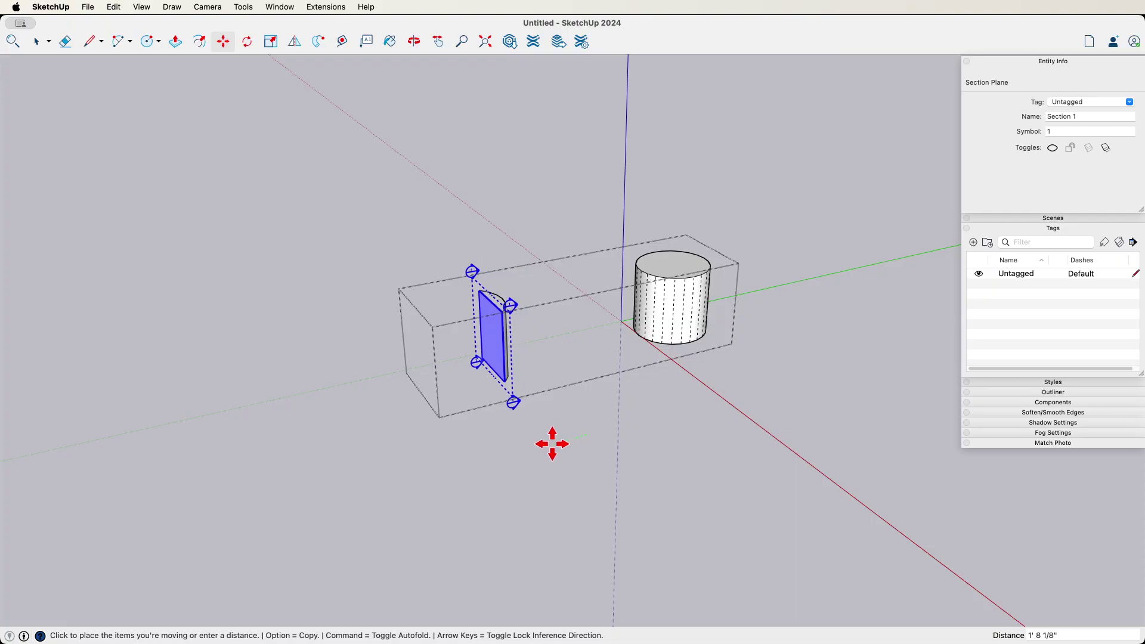
{"action": "left_click", "coordinate": [433, 463]}
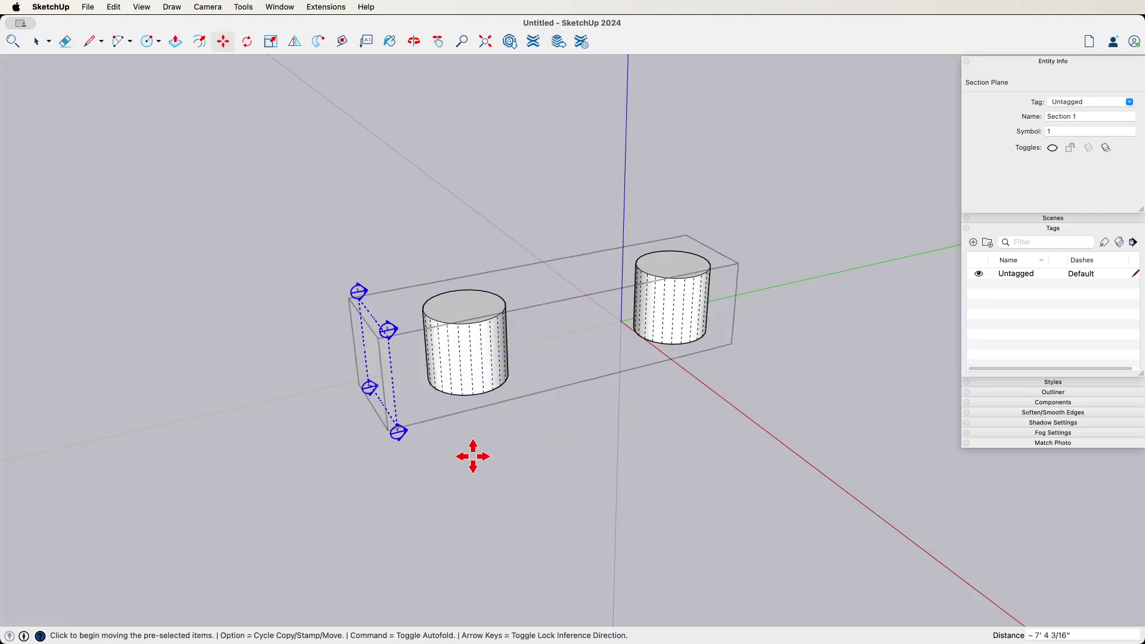
- Close and reopen the fourth cylinder group, and move its section plane back between the two cylinders
{"action": "key", "text": "space"}
{"action": "middle_click_drag", "start_coordinate": [483, 453], "coordinate": [624, 485]}
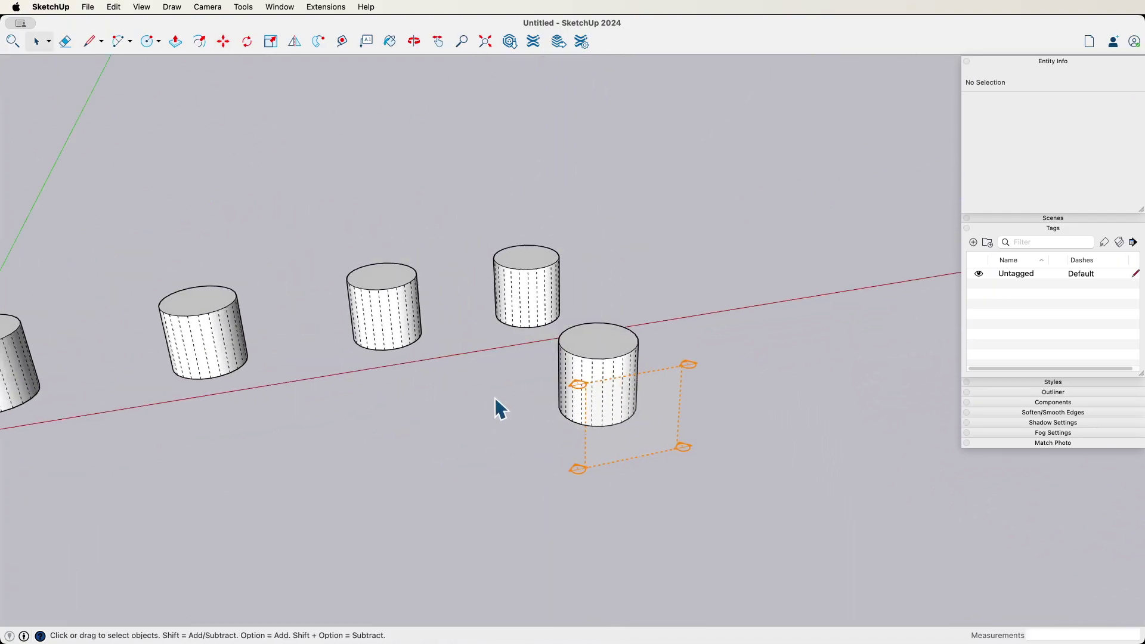
{"action": "mouse_move", "coordinate": [500, 409]}
{"action": "middle_mouse_down"}
{"action": "mouse_move", "coordinate": [723, 324]}
{"action": "mouse_move", "coordinate": [660, 334]}
{"action": "mouse_move", "coordinate": [539, 472]}
{"action": "mouse_move", "coordinate": [510, 426]}
{"action": "middle_mouse_up"}
{"action": "left_click", "coordinate": [504, 449]}
{"action": "key", "text": "m"}
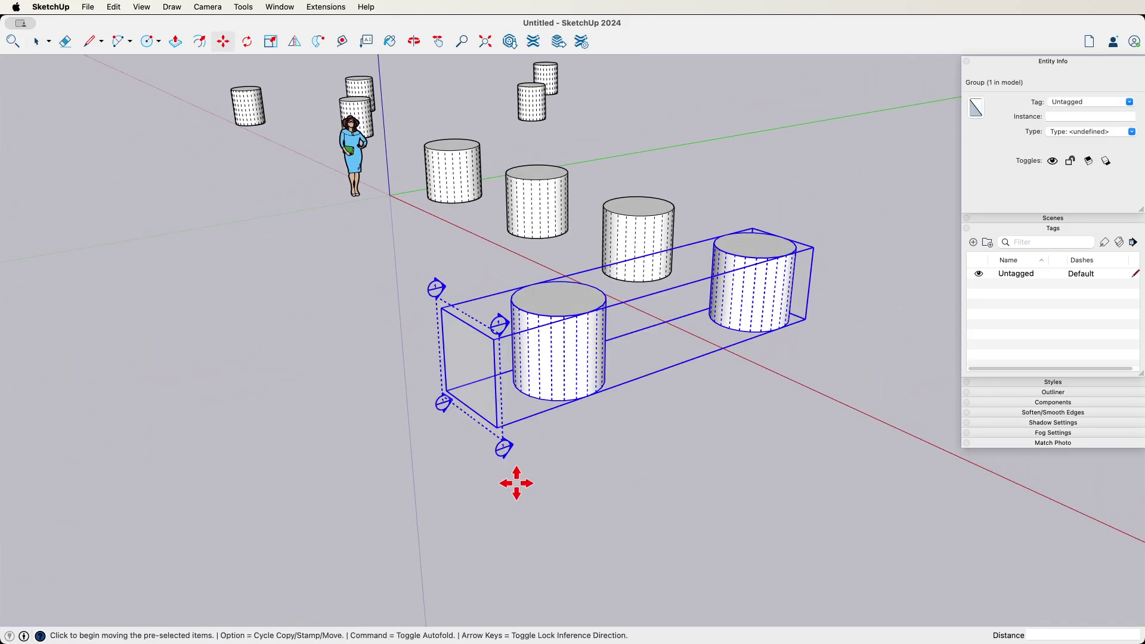
{"action": "key", "text": "space"}
{"action": "double_click", "coordinate": [503, 451]}
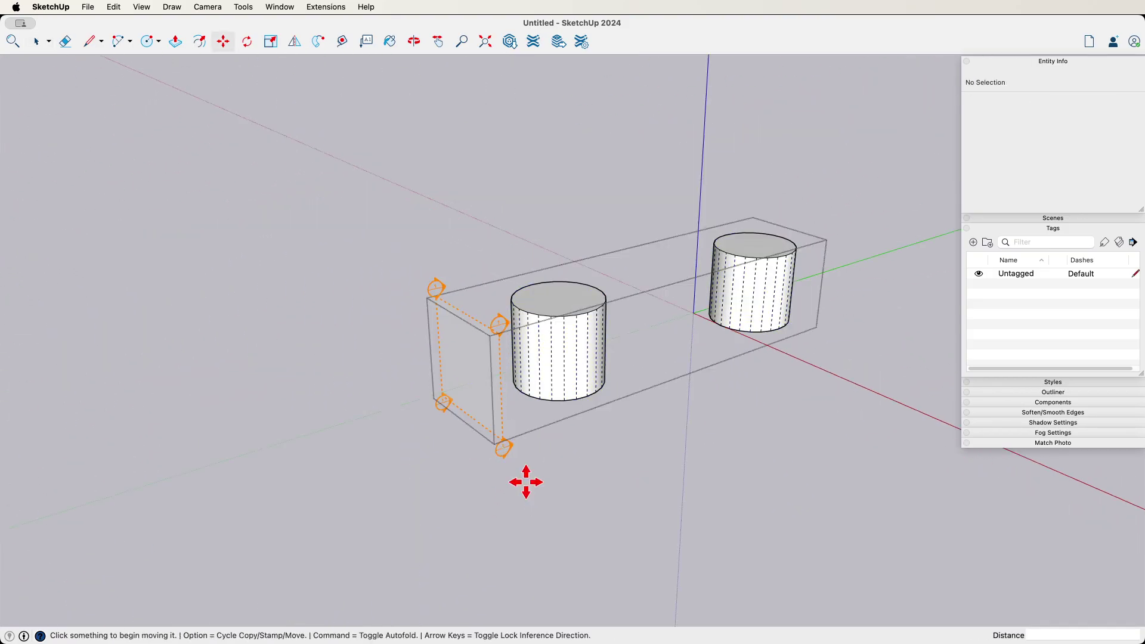
{"action": "left_click", "coordinate": [507, 447]}
{"action": "left_click", "coordinate": [681, 383]}
- Check the section plane's options to see whether its Active Cut is enabled
{"action": "key", "text": "space"}
{"action": "right_click", "coordinate": [645, 349]}
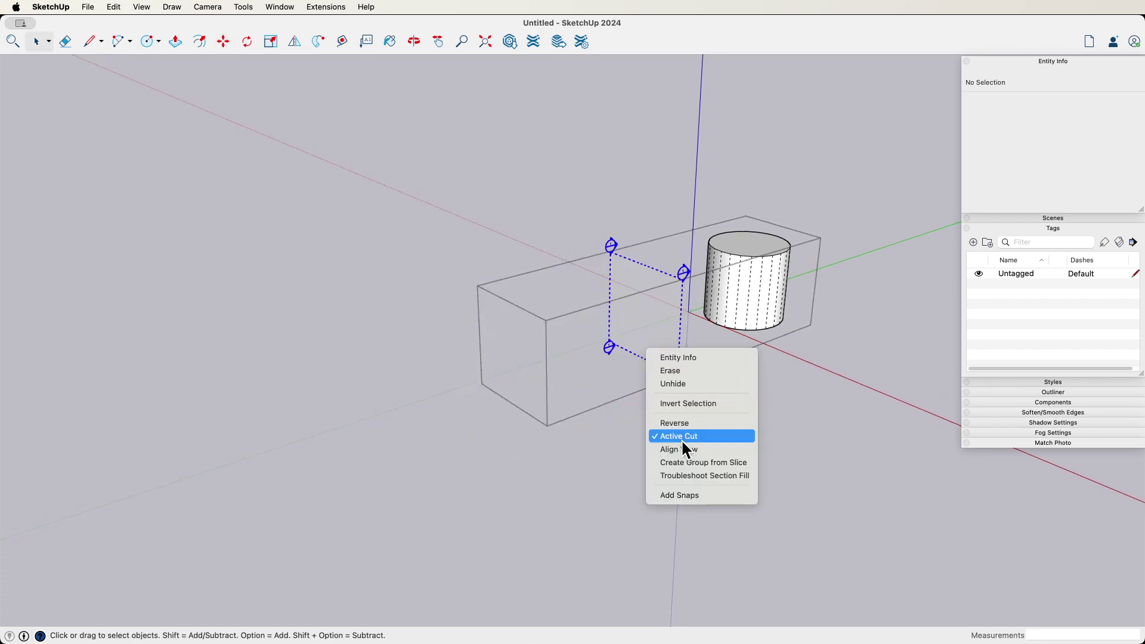
{"action": "left_click", "coordinate": [141, 8]}
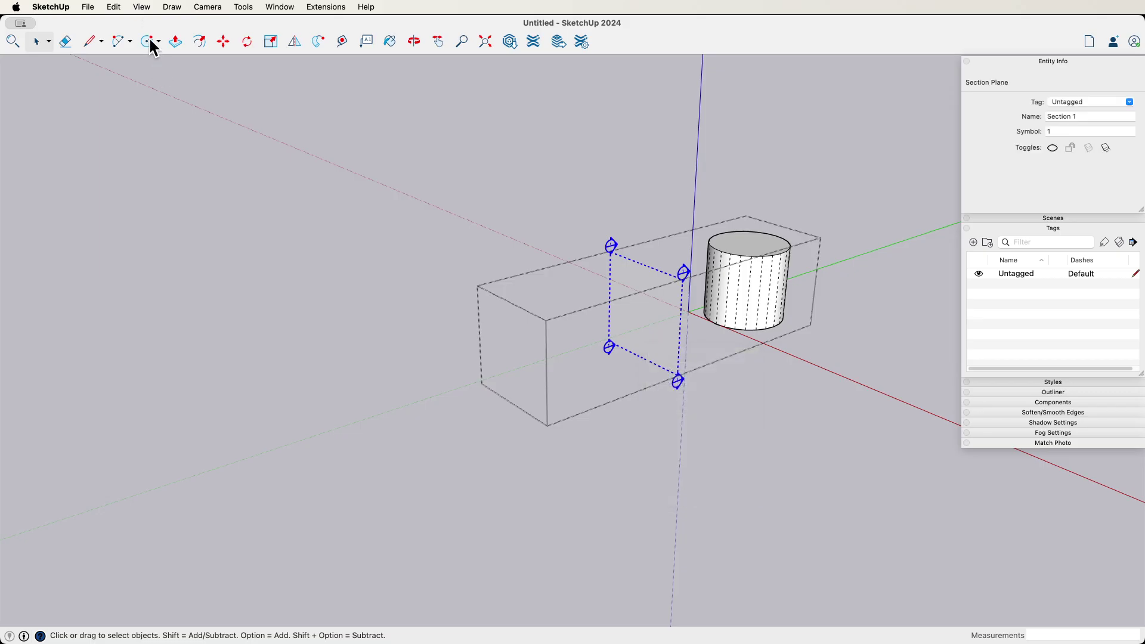
- Turn off the Hidden Objects display and select the closed fourth cylinder group to examine its bounding box
{"action": "left_click", "coordinate": [142, 8]}
{"action": "left_click", "coordinate": [153, 107]}
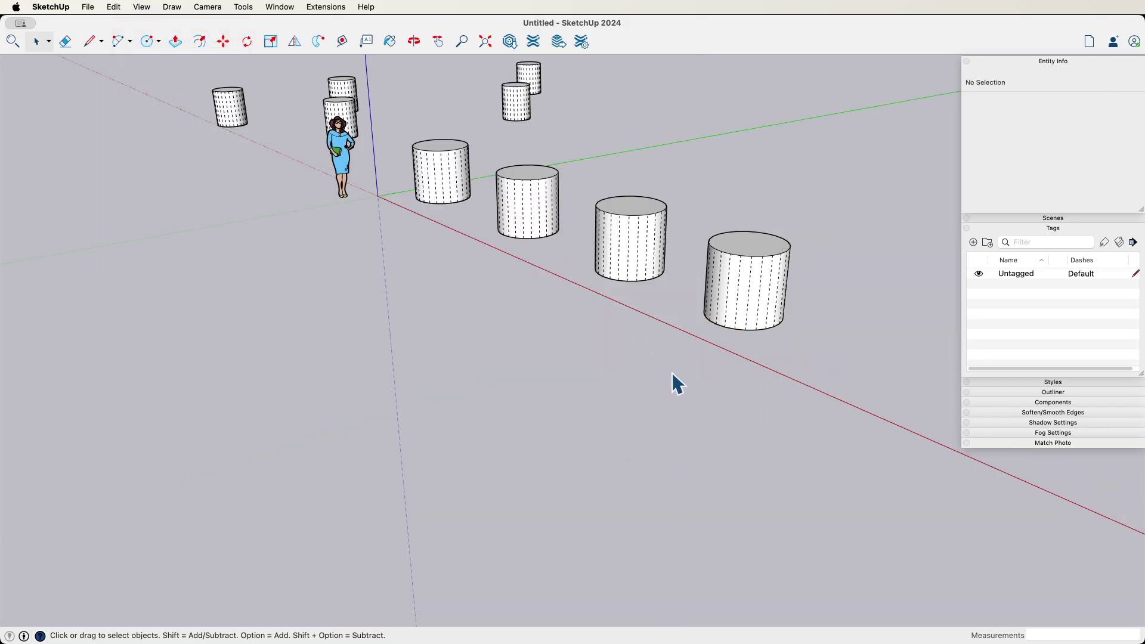
{"action": "middle_click_drag", "start_coordinate": [672, 383], "coordinate": [598, 356]}
{"action": "left_click", "coordinate": [752, 324]}
{"action": "scroll", "coordinate": [752, 324], "scroll_direction": "up", "scroll_amount": 3}
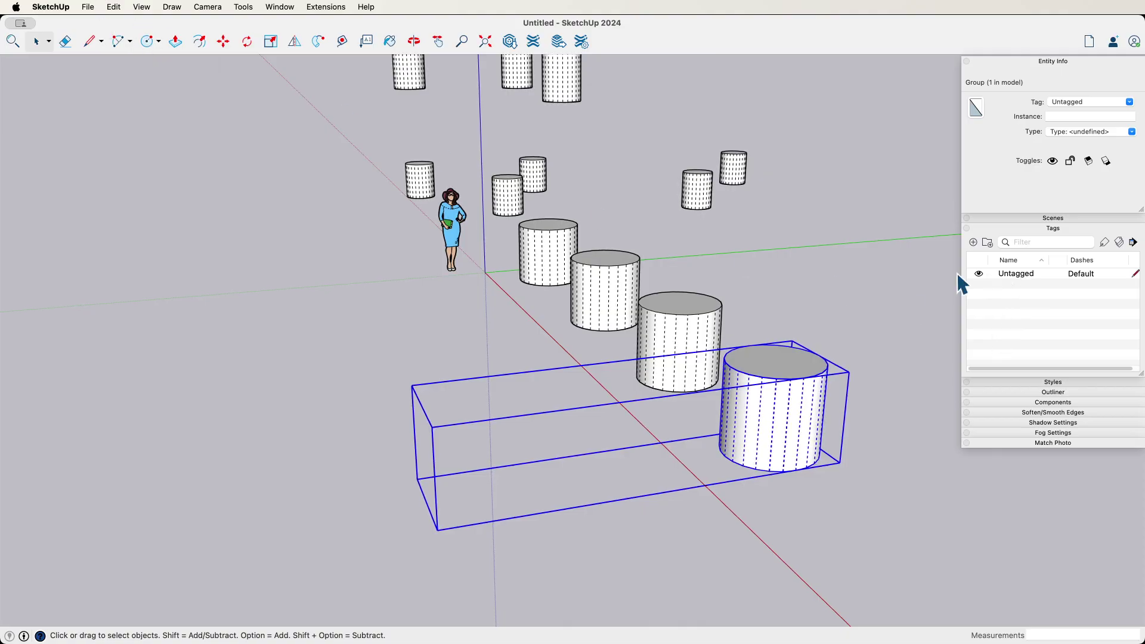
{"action": "middle_click_drag", "start_coordinate": [634, 508], "coordinate": [564, 441]}
{"action": "left_click", "coordinate": [560, 440]}
- Show Hidden Objects inside the reopened fourth cylinder group and erase its hidden section plane
{"action": "double_click", "coordinate": [803, 468]}
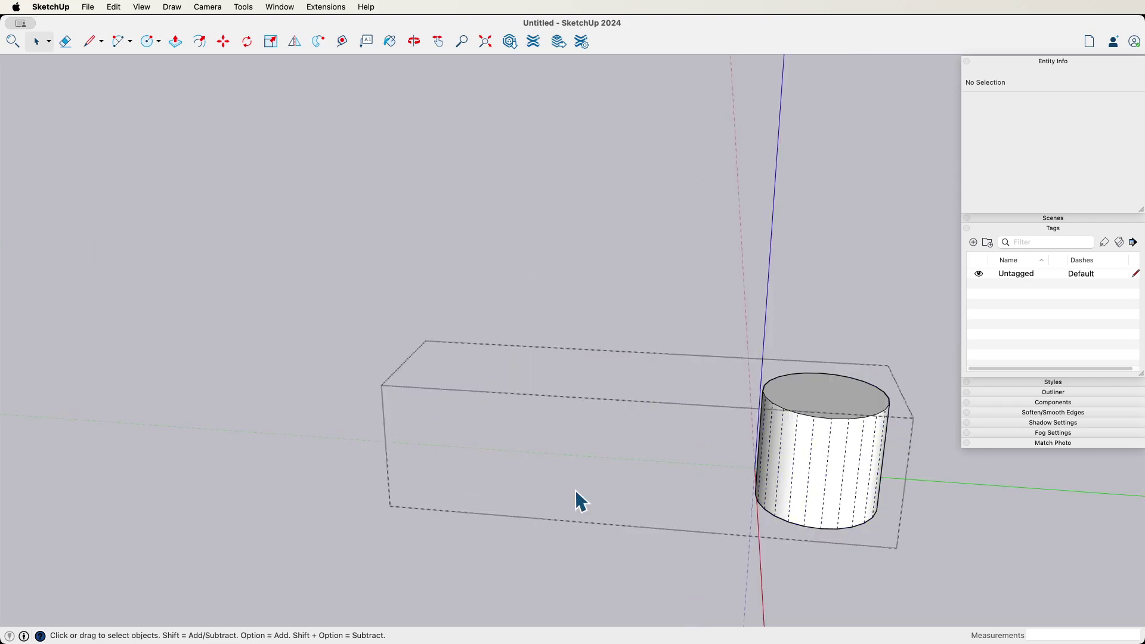
{"action": "left_click", "coordinate": [142, 8]}
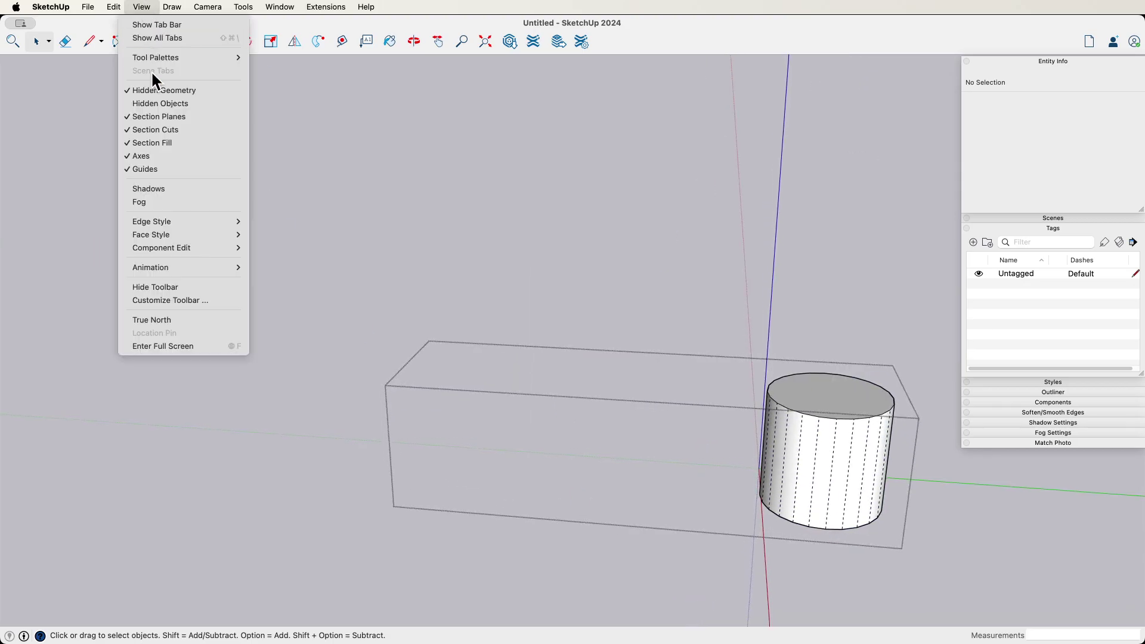
{"action": "left_click", "coordinate": [155, 103]}
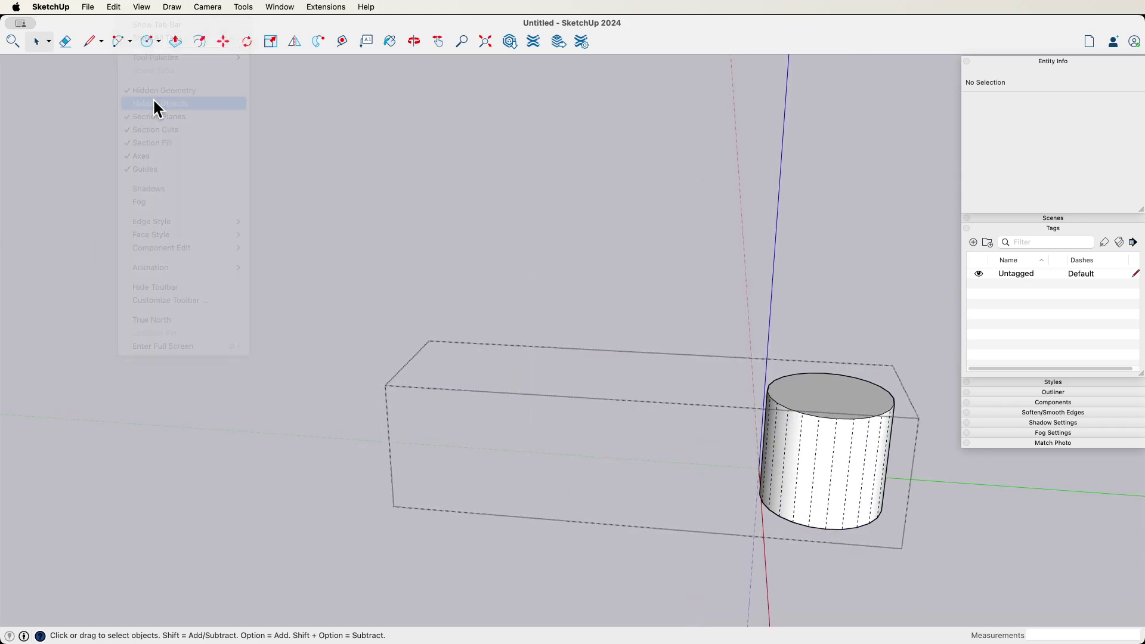
{"action": "left_click", "coordinate": [611, 436]}
{"action": "right_click", "coordinate": [613, 434]}
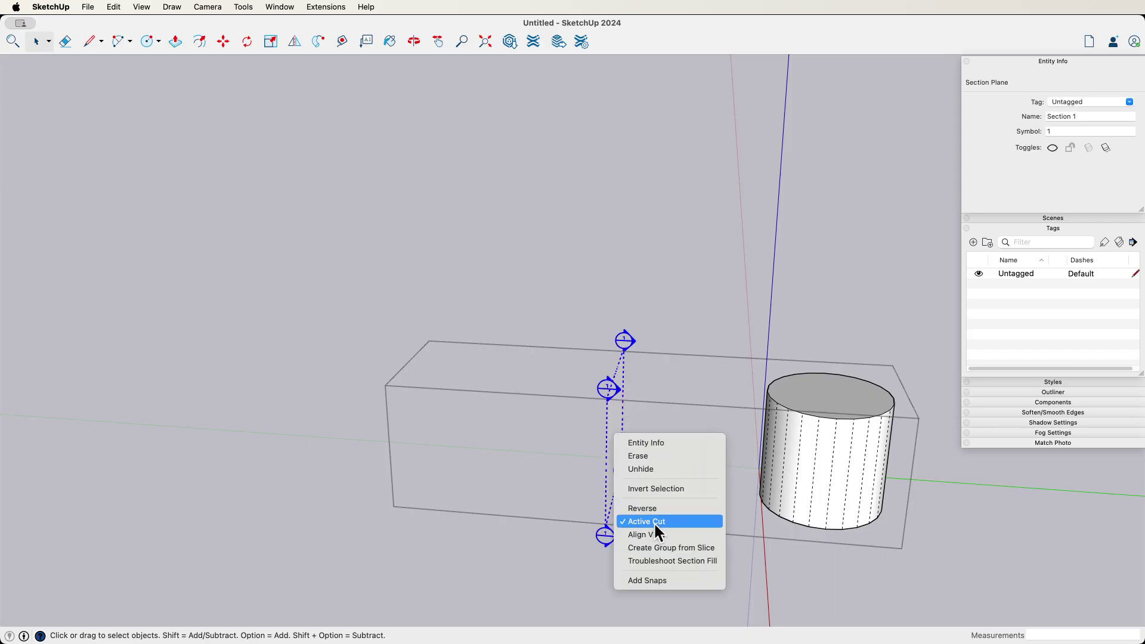
{"action": "left_click", "coordinate": [653, 454]}
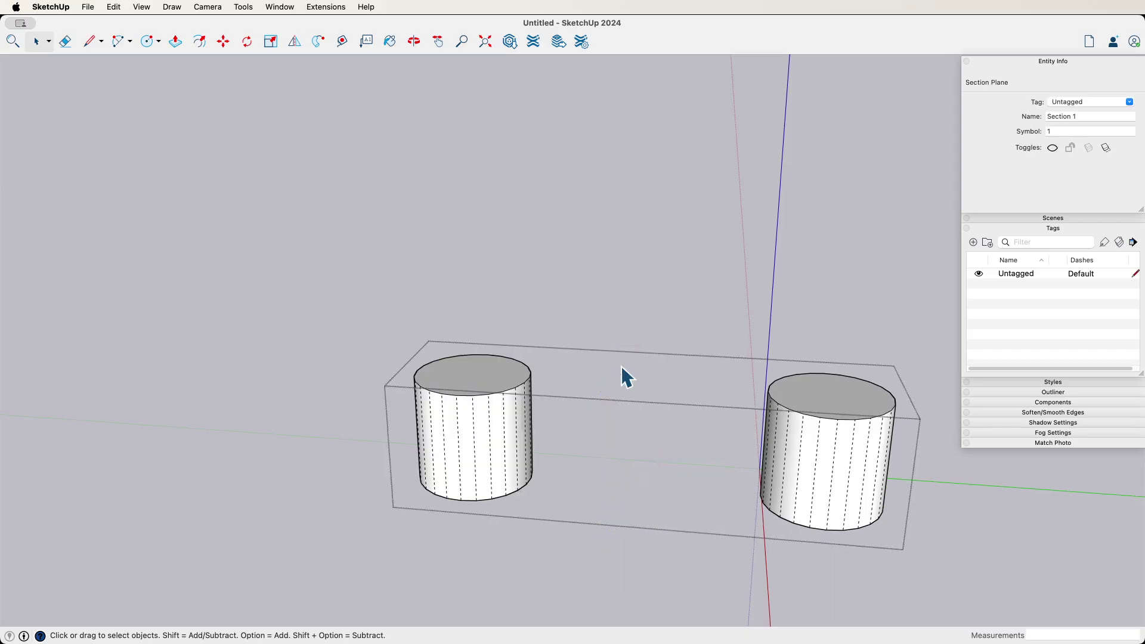
- Delete the stray nested cylinder at the far end of the fourth cylinder's open group
{"action": "middle_click_drag", "start_coordinate": [458, 440], "coordinate": [556, 440]}
{"action": "left_click_drag", "start_coordinate": [409, 359], "coordinate": [674, 624]}
{"action": "middle_click_drag", "start_coordinate": [446, 419], "coordinate": [508, 398]}
{"action": "left_click", "coordinate": [508, 395]}
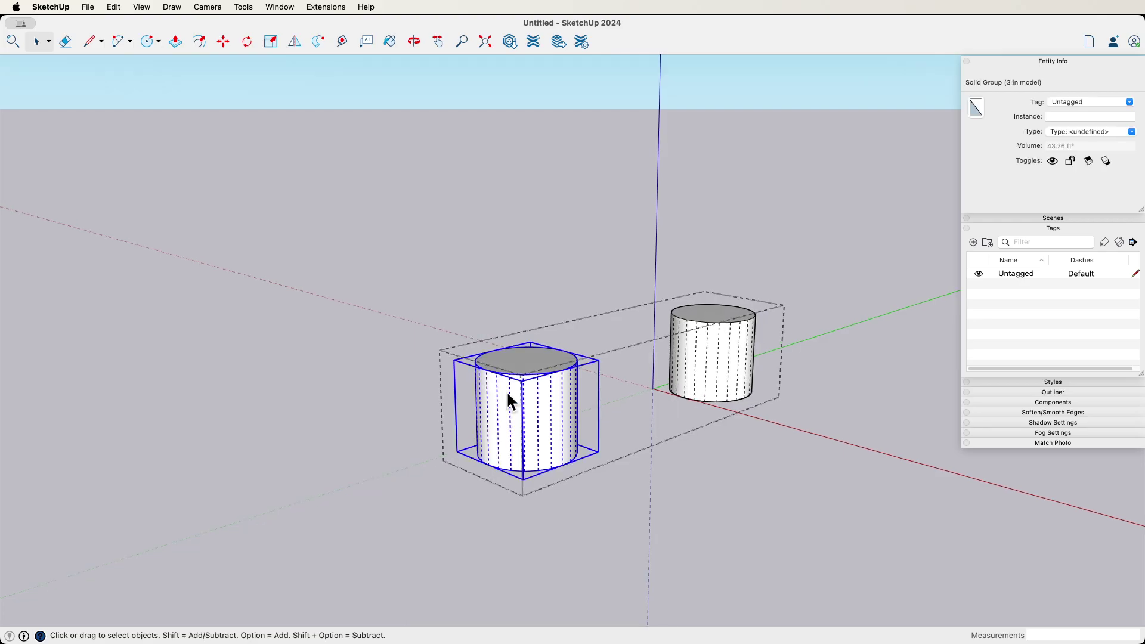
{"action": "key", "text": "Delete"}
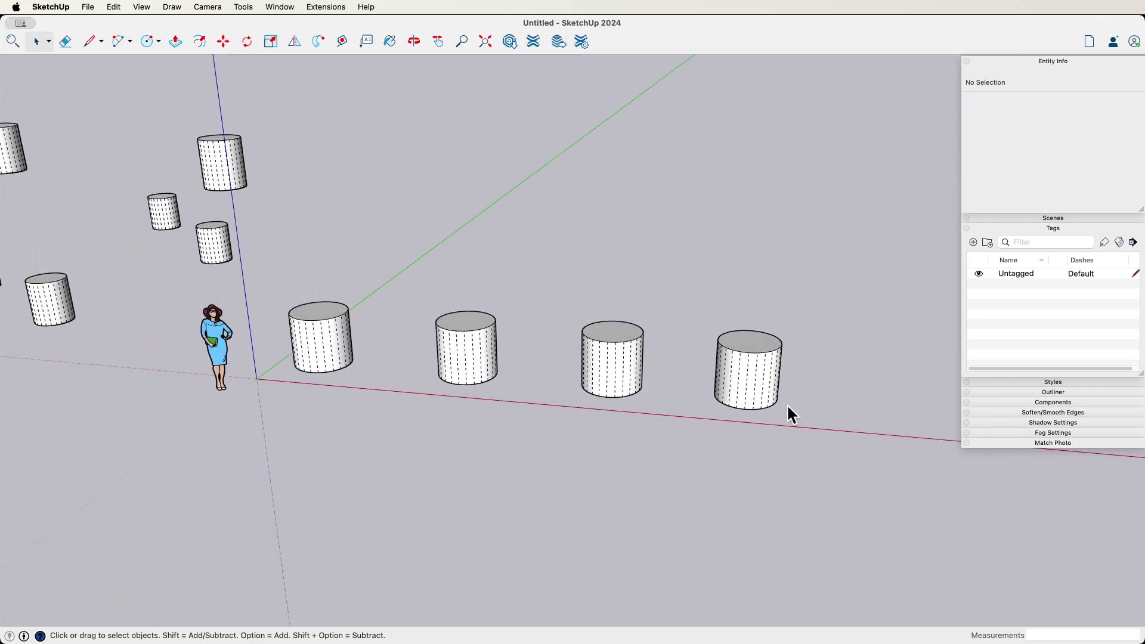
- Turn off the Hidden Geometry display and select the cylinder groups one by one to check their bounding boxes
{"action": "left_click", "coordinate": [141, 8]}
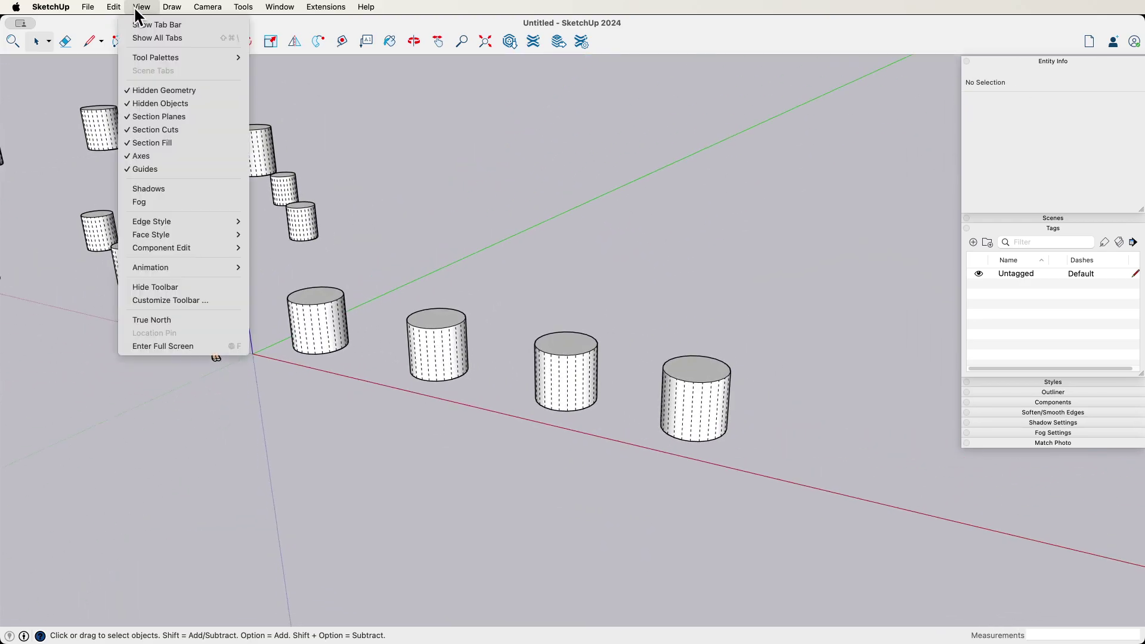
{"action": "left_click", "coordinate": [153, 90]}
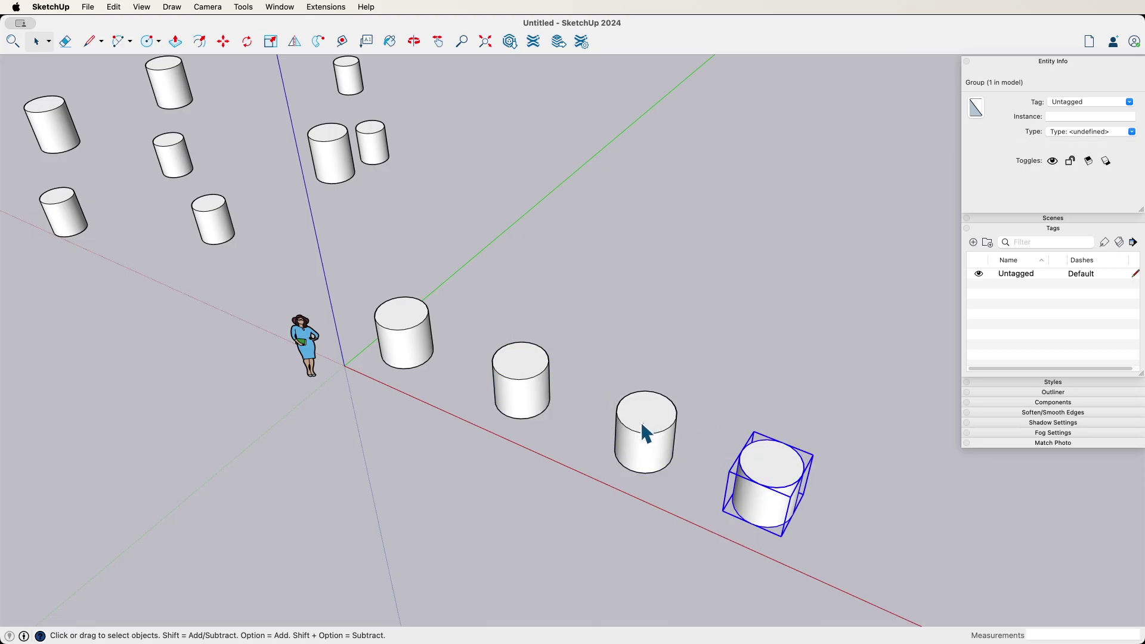
{"action": "left_click", "coordinate": [516, 371]}
{"action": "left_click", "coordinate": [414, 324]}
{"action": "middle_click_drag", "start_coordinate": [414, 324], "coordinate": [709, 236]}
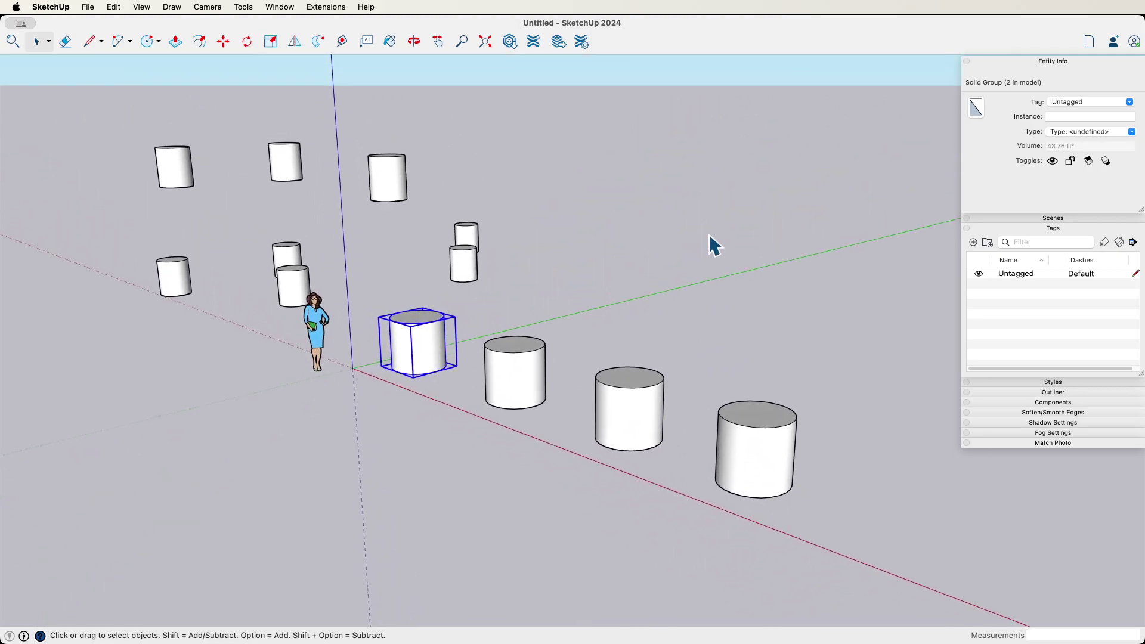